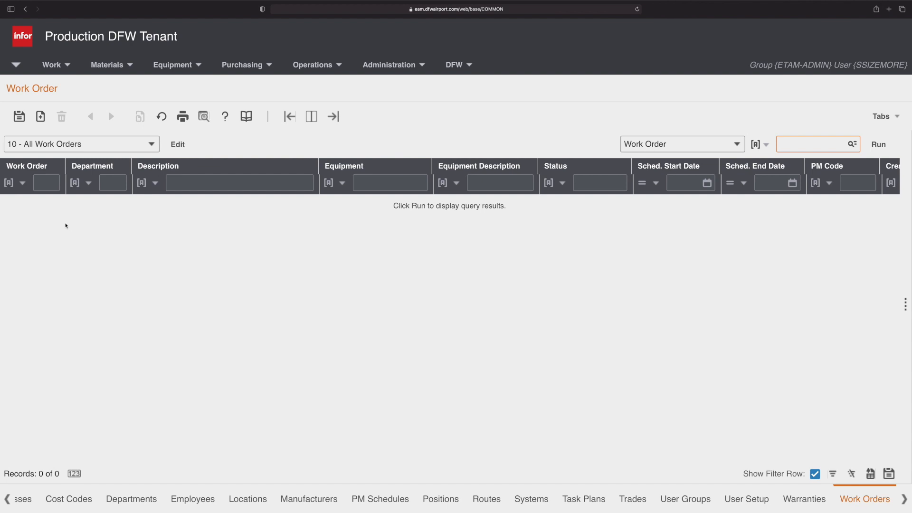
Switch the work order list to 20 - All Open Work Orders and filter it to departments containing ROOF.
{"action": "left_click", "coordinate": [151, 145]}
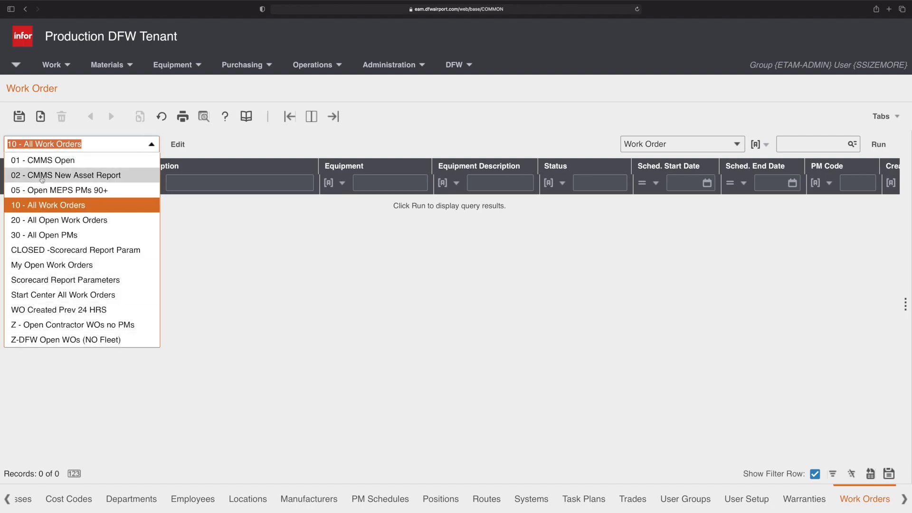
{"action": "left_click", "coordinate": [35, 222]}
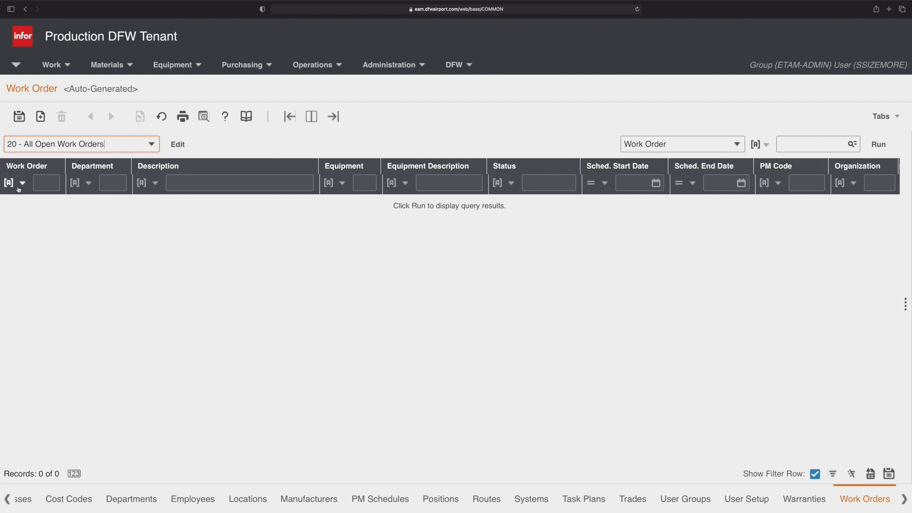
{"action": "left_click", "coordinate": [108, 184]}
{"action": "type", "text": "ROOF"}
{"action": "left_click", "coordinate": [87, 182]}
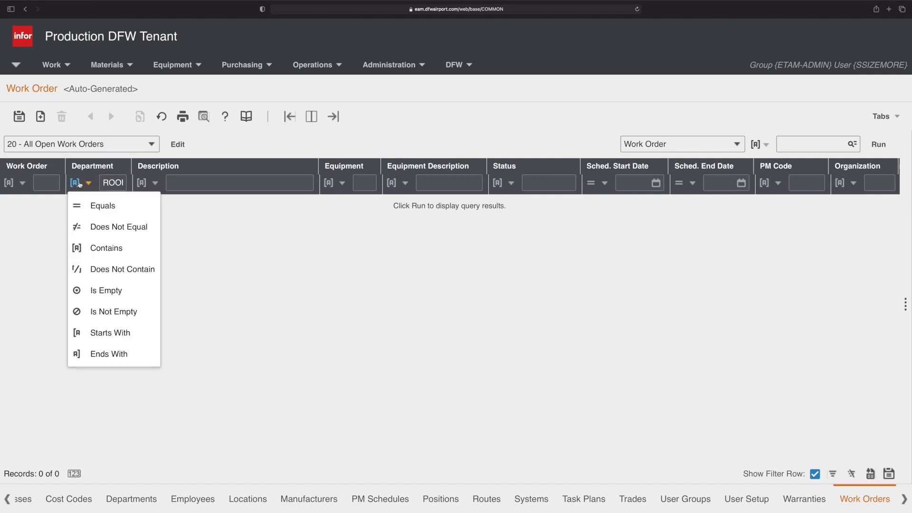
{"action": "left_click", "coordinate": [92, 251]}
{"action": "double_click", "coordinate": [119, 184]}
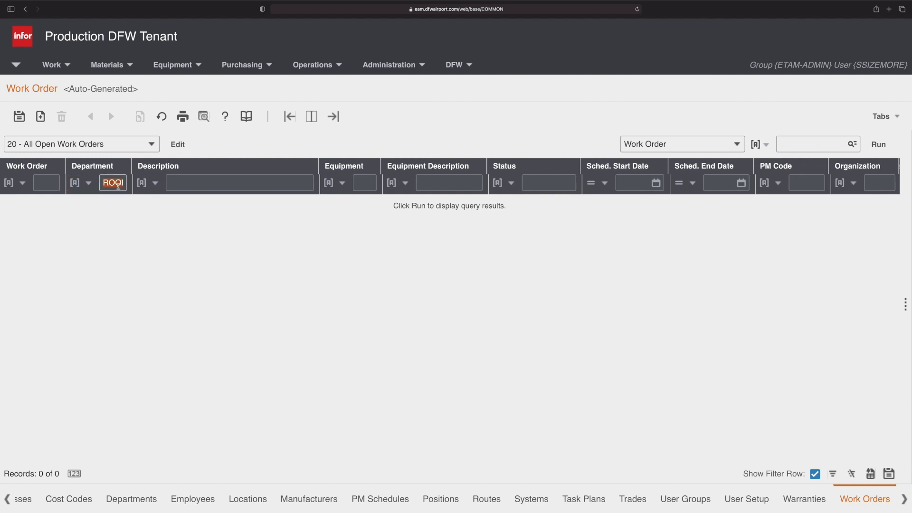
{"action": "key", "text": "Return"}
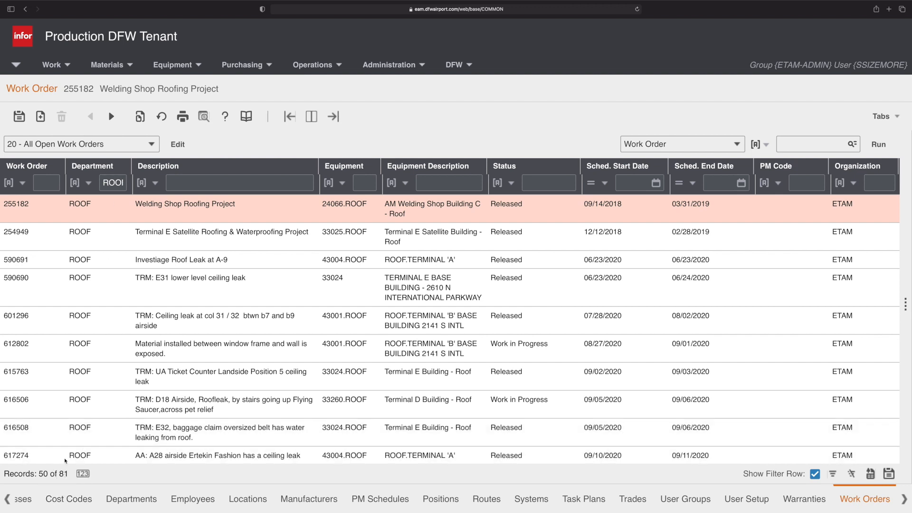
Change the department filter to MEPS and rerun the work order query.
{"action": "left_click", "coordinate": [113, 183]}
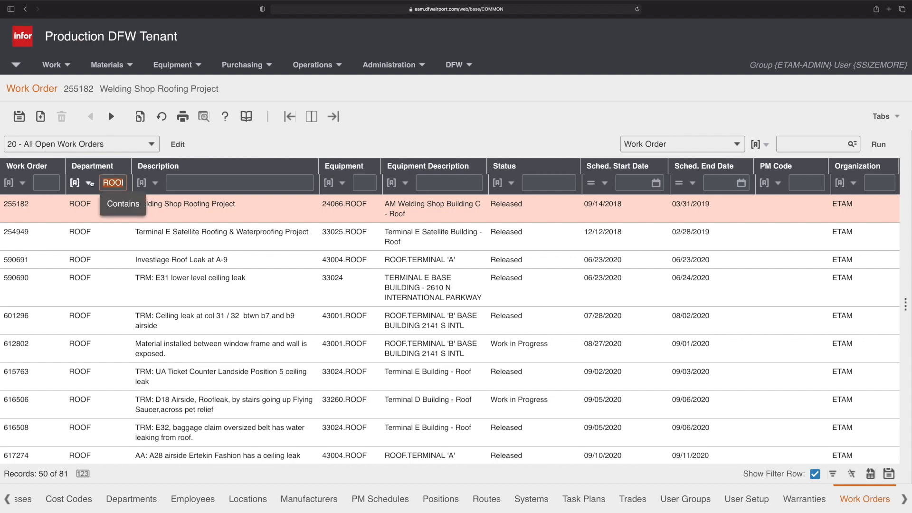
{"action": "key", "text": "super+a"}
{"action": "type", "text": "MEPS"}
{"action": "key", "text": "Return"}
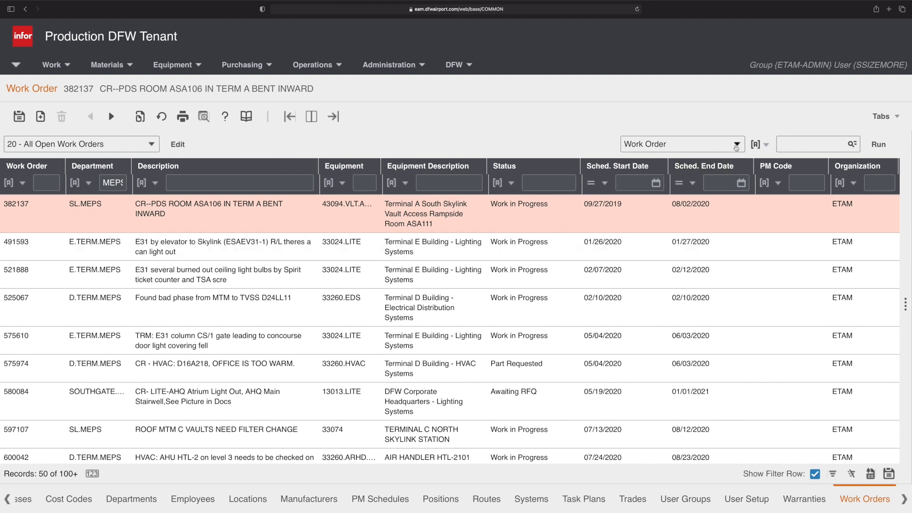
Set the work order quick search to look in the Problem Code field.
{"action": "left_click", "coordinate": [744, 145]}
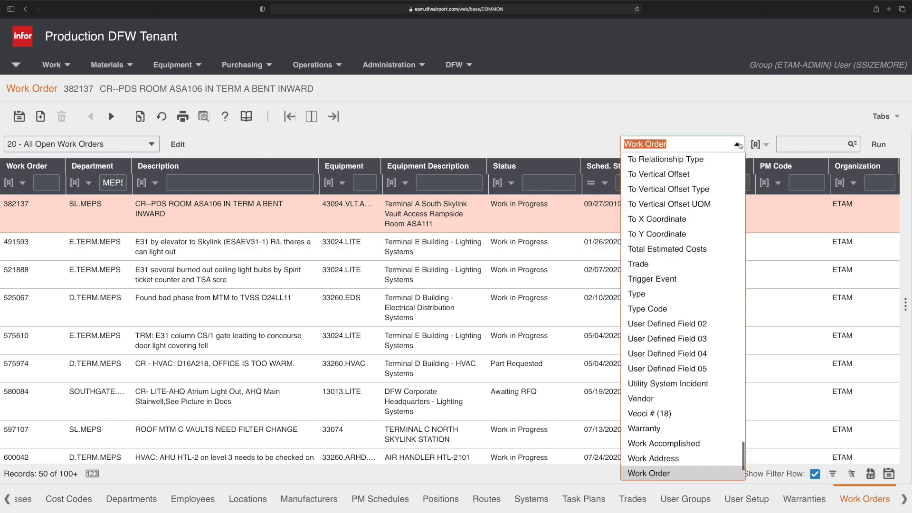
{"action": "scroll", "coordinate": [667, 309], "scroll_direction": "up", "scroll_amount": 15}
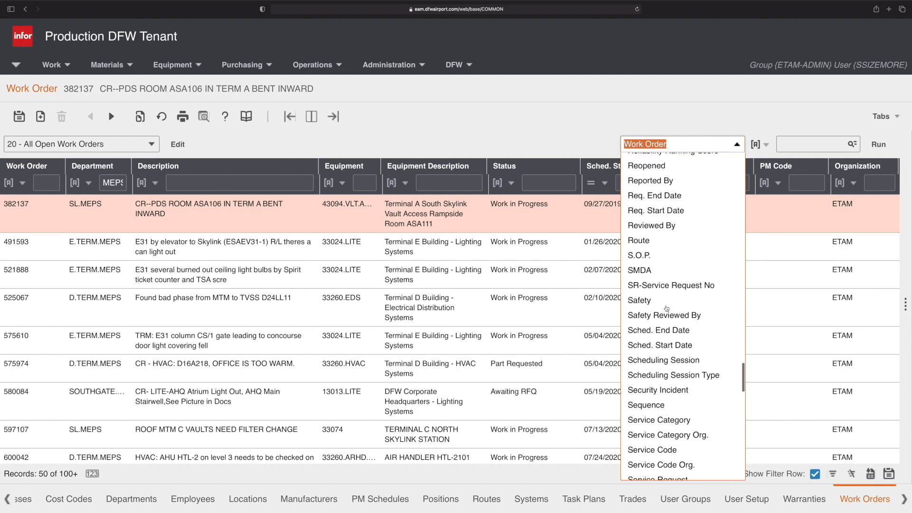
{"action": "scroll", "coordinate": [666, 309], "scroll_direction": "up", "scroll_amount": 5}
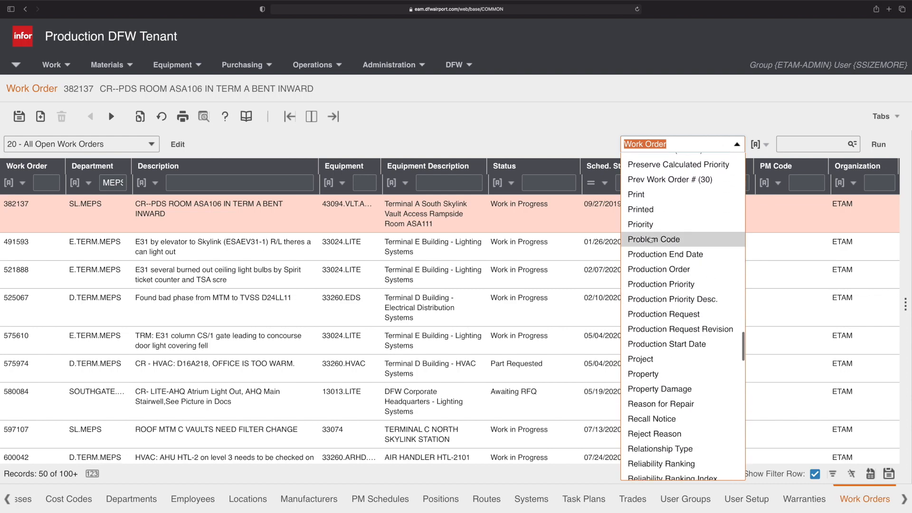
{"action": "left_click", "coordinate": [651, 237]}
{"action": "left_click", "coordinate": [823, 144]}
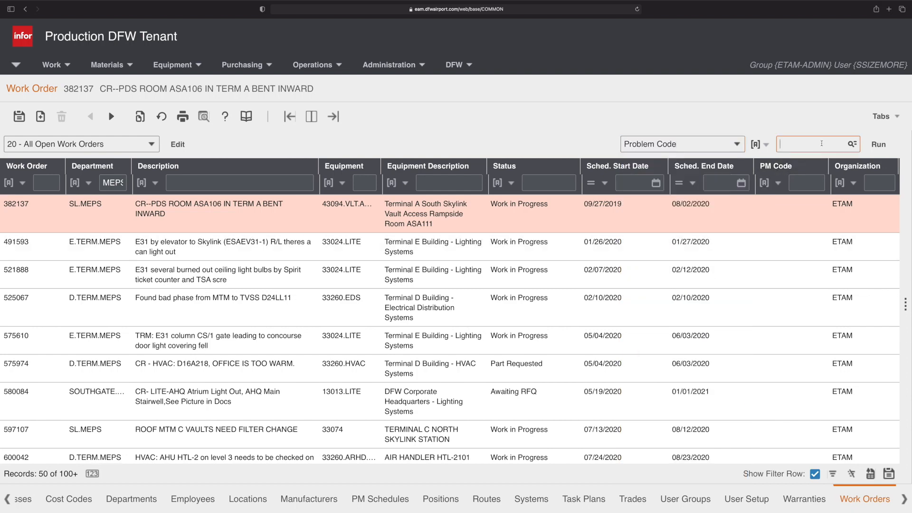
Look up problem codes described as "leak", pick ROOFLK (Roof Leak), and run the work order query.
{"action": "left_click", "coordinate": [852, 144]}
{"action": "left_click", "coordinate": [296, 224]}
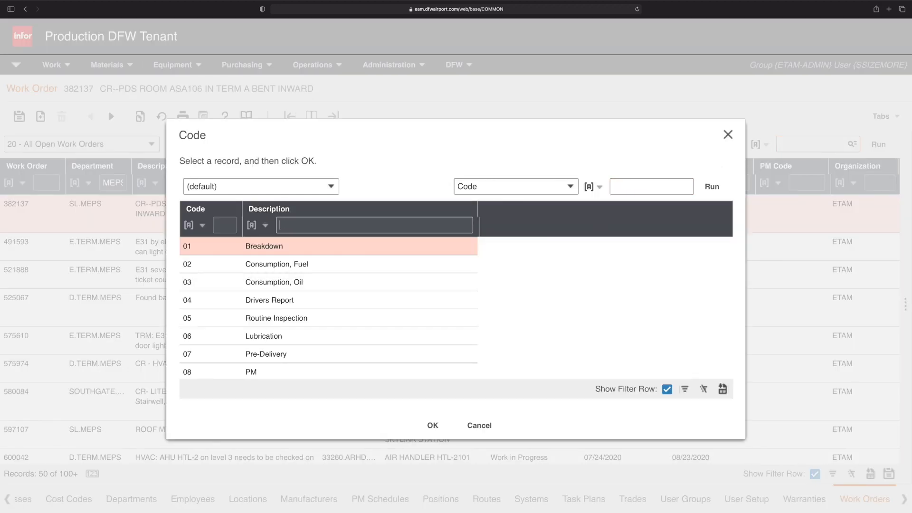
{"action": "type", "text": "leak"}
{"action": "key", "text": "Return"}
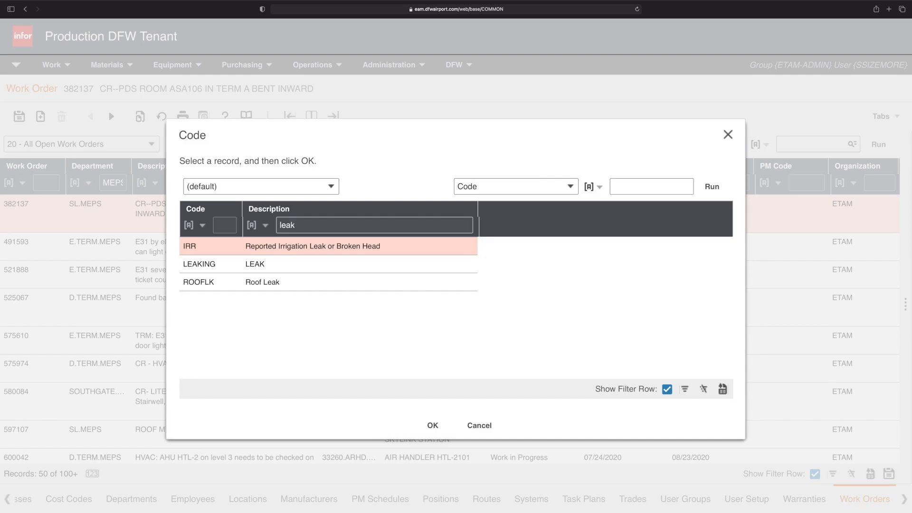
{"action": "left_click", "coordinate": [205, 284]}
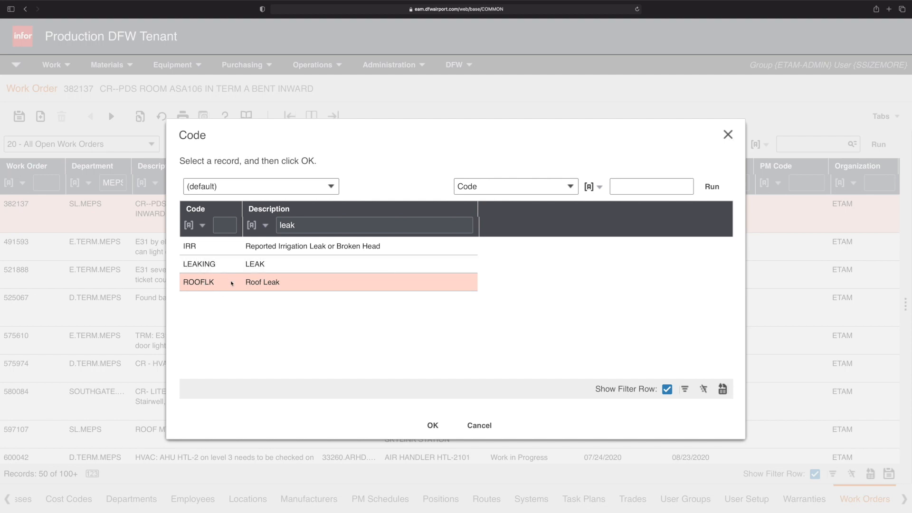
{"action": "left_click", "coordinate": [433, 425]}
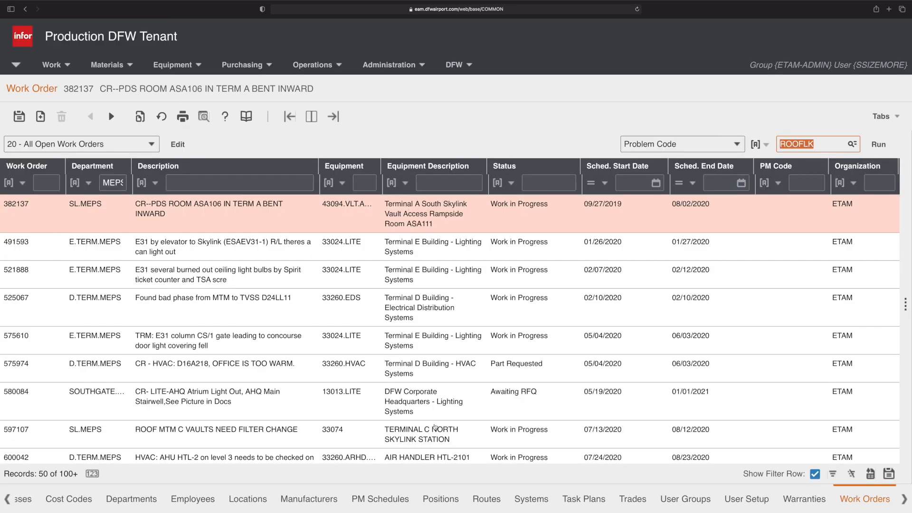
{"action": "left_click", "coordinate": [879, 145]}
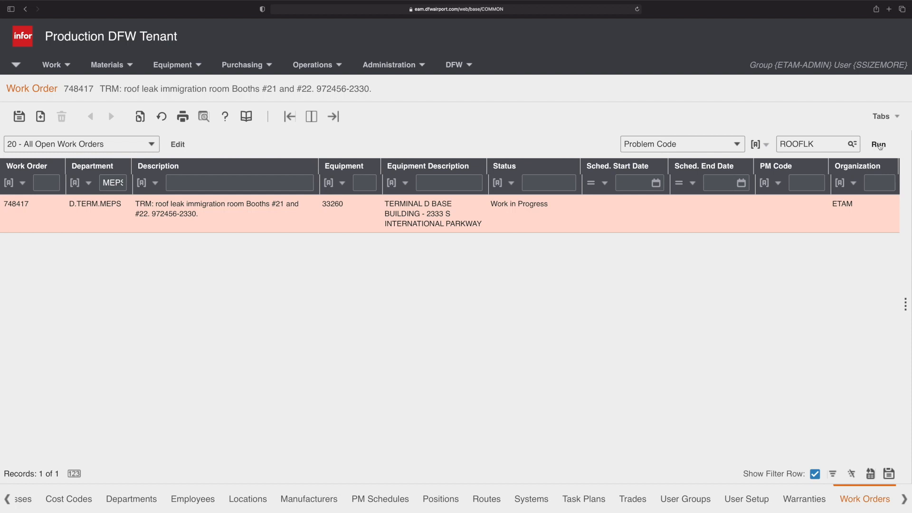
{"action": "left_click", "coordinate": [853, 143]}
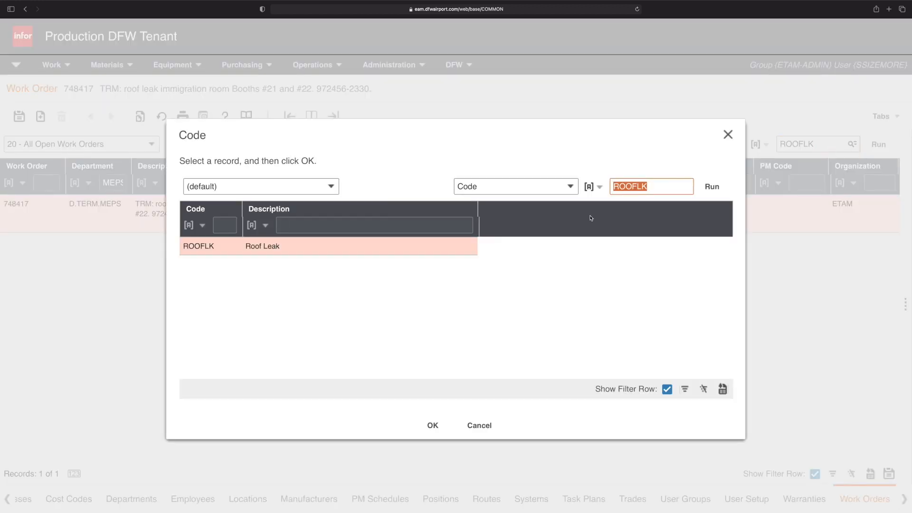
{"action": "key", "text": "BackSpace"}
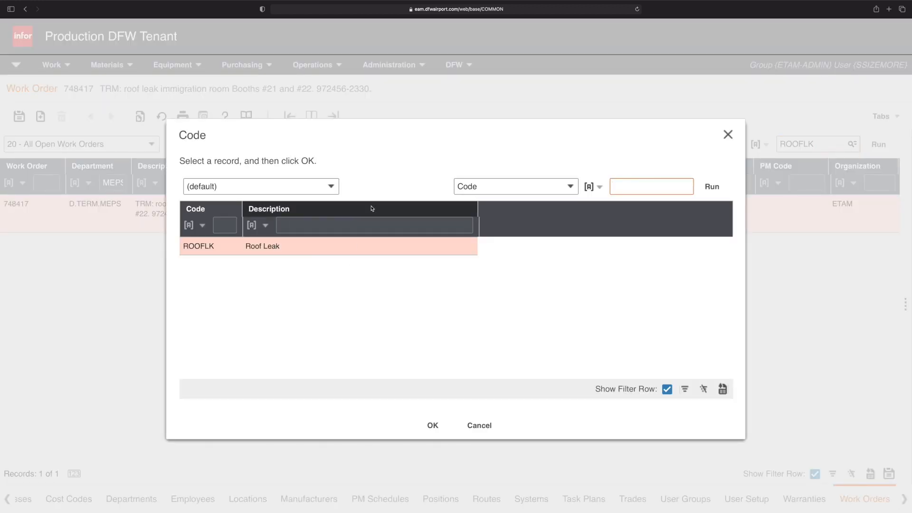
{"action": "left_click", "coordinate": [317, 223]}
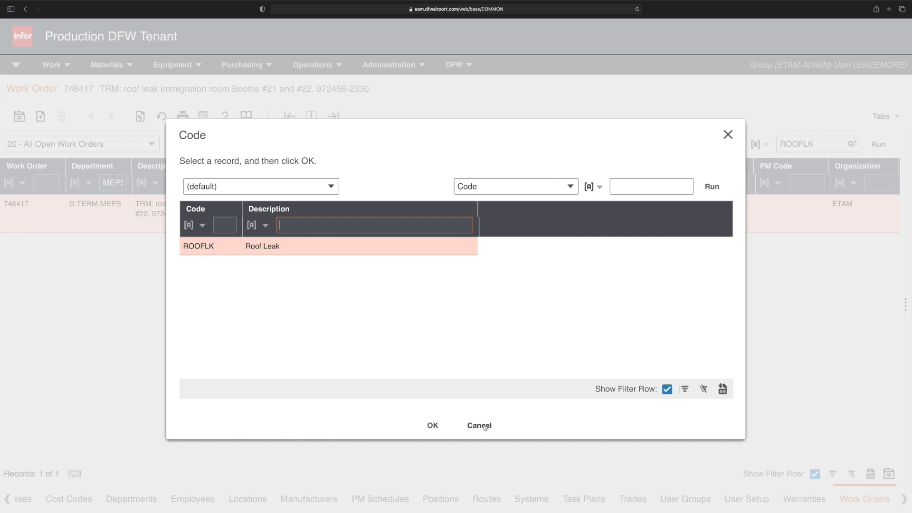
{"action": "left_click", "coordinate": [479, 426]}
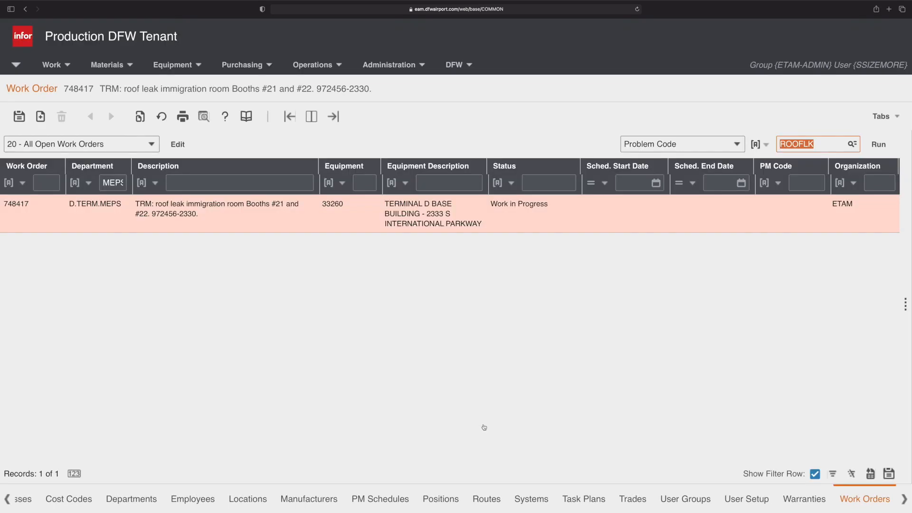
Open the immigration room roof leak work order and check its date reported.
{"action": "double_click", "coordinate": [214, 210]}
{"action": "key", "text": "Tab"}
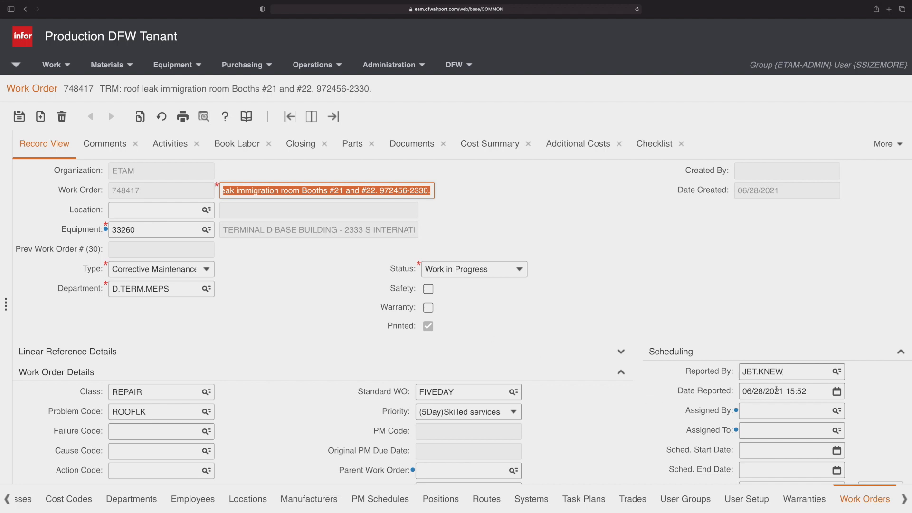
{"action": "left_click", "coordinate": [776, 391]}
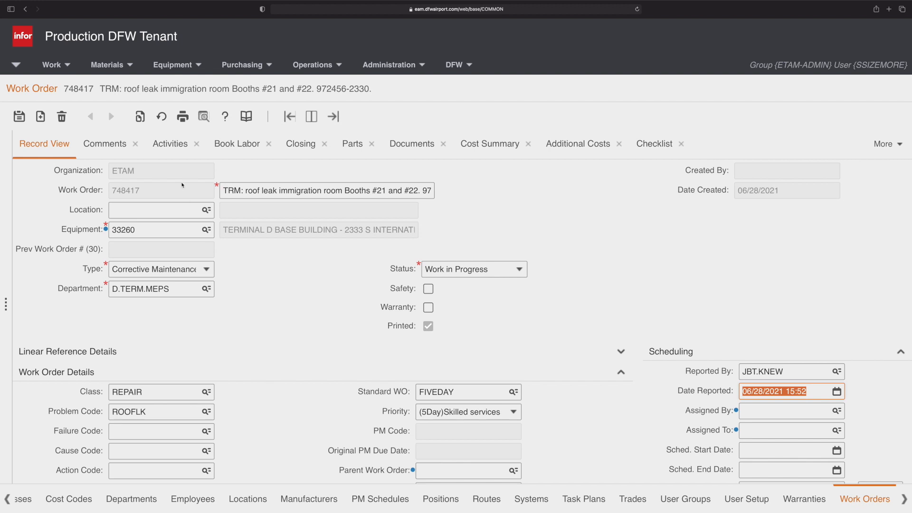
Check the roof leak work order's closing details and work performed comments, and return to its record view.
{"action": "left_click", "coordinate": [301, 148]}
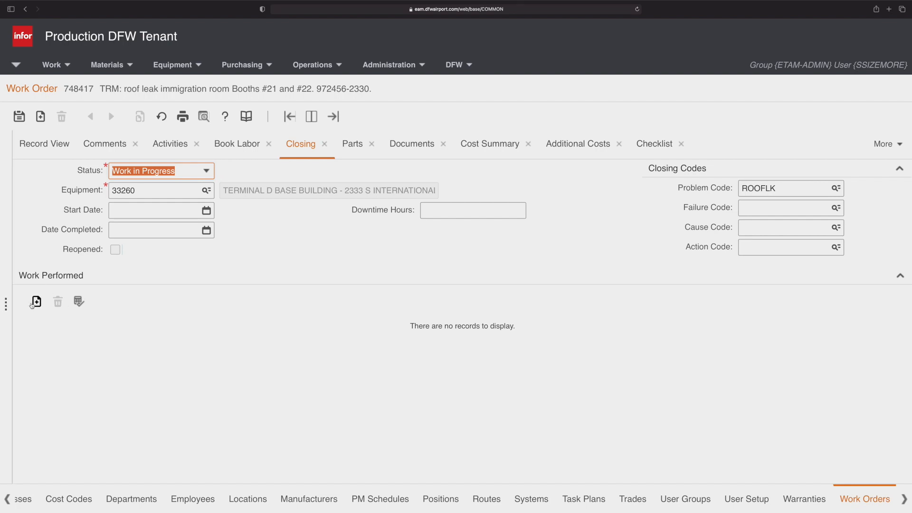
{"action": "left_click", "coordinate": [40, 149]}
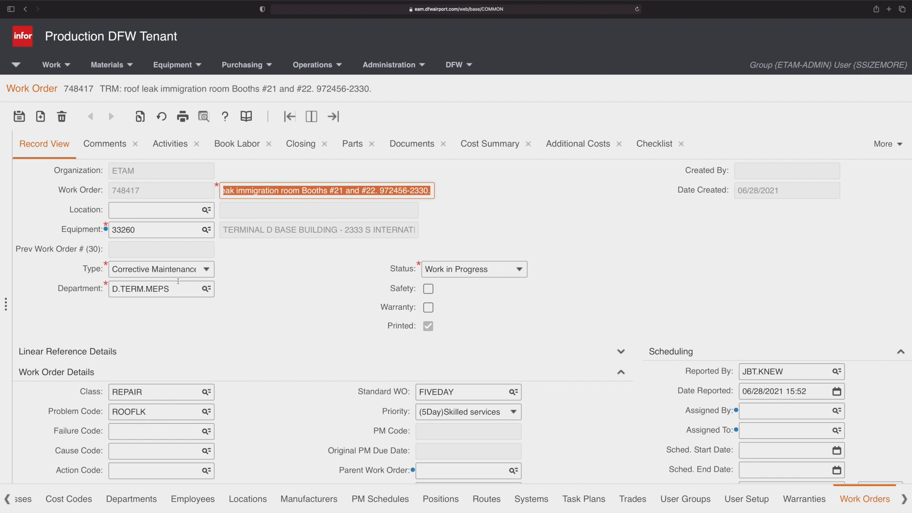
{"action": "left_click", "coordinate": [299, 143]}
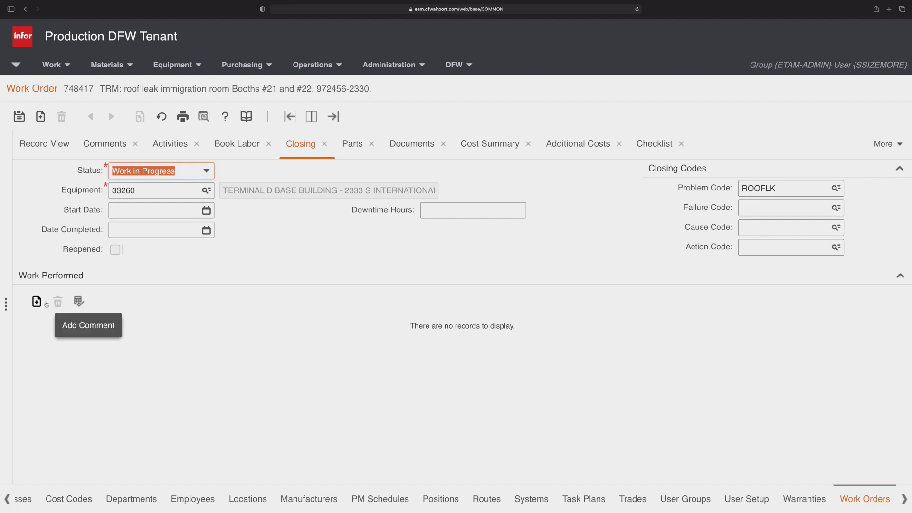
{"action": "left_click", "coordinate": [33, 143]}
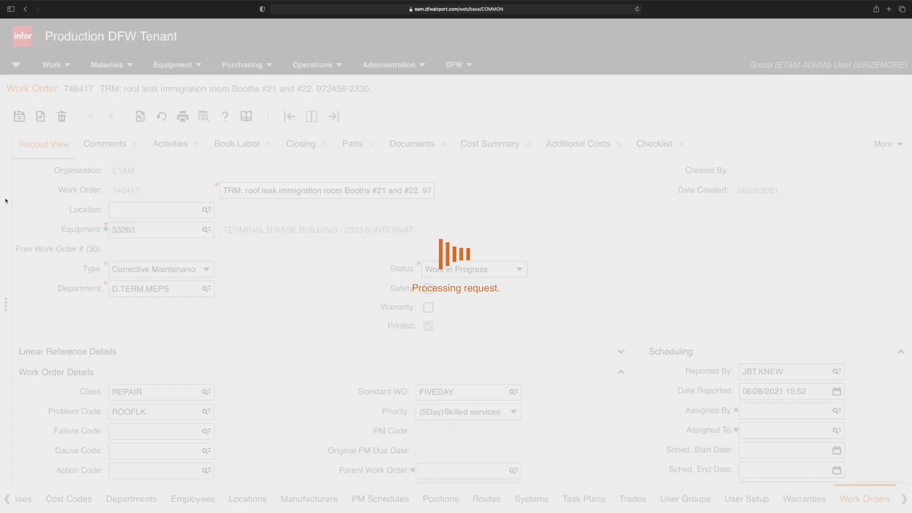
Go back to the work order list, replace the problem code filter with LEAKING, and run the query.
{"action": "left_click", "coordinate": [5, 201]}
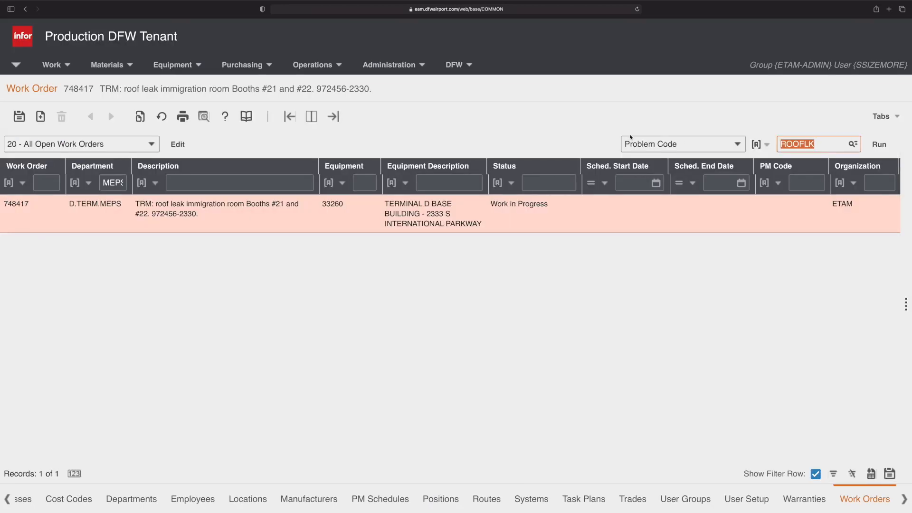
{"action": "key", "text": "BackSpace"}
{"action": "type", "text": "LEAKING"}
{"action": "left_click", "coordinate": [853, 145]}
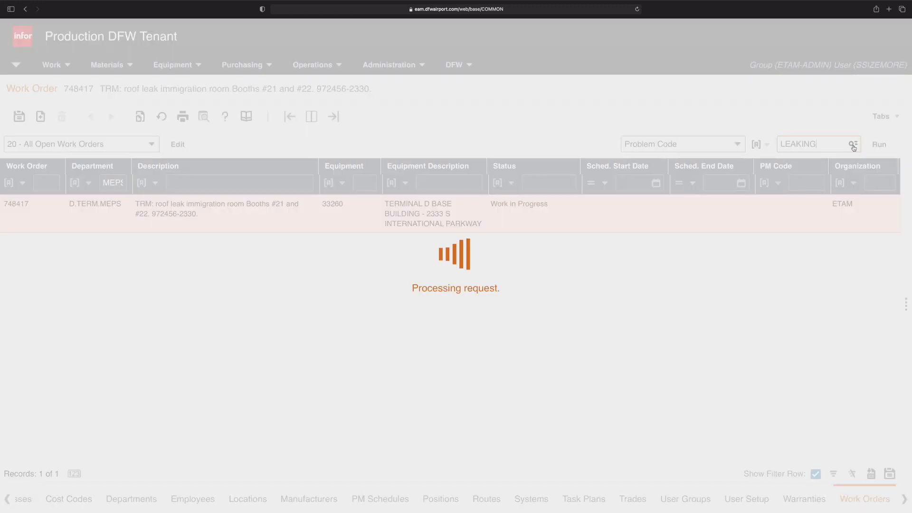
{"action": "left_click", "coordinate": [195, 249]}
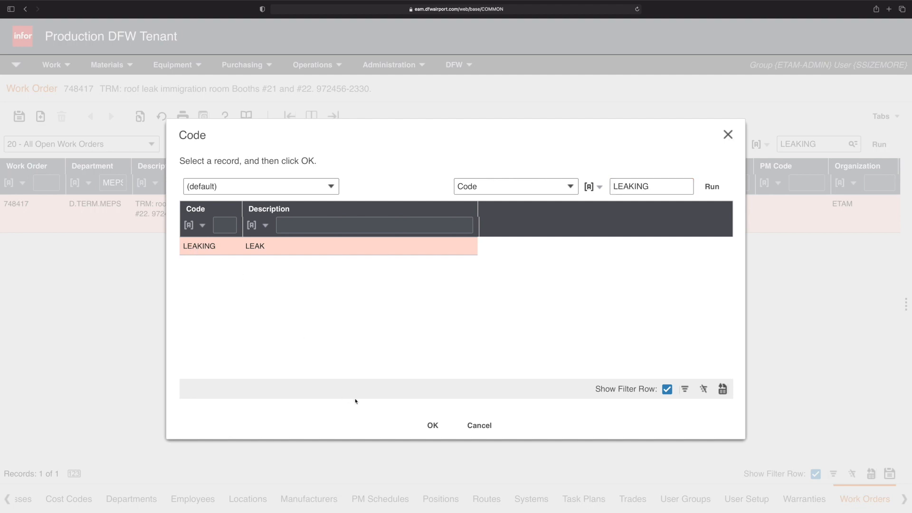
{"action": "left_click", "coordinate": [433, 426]}
{"action": "left_click", "coordinate": [885, 145]}
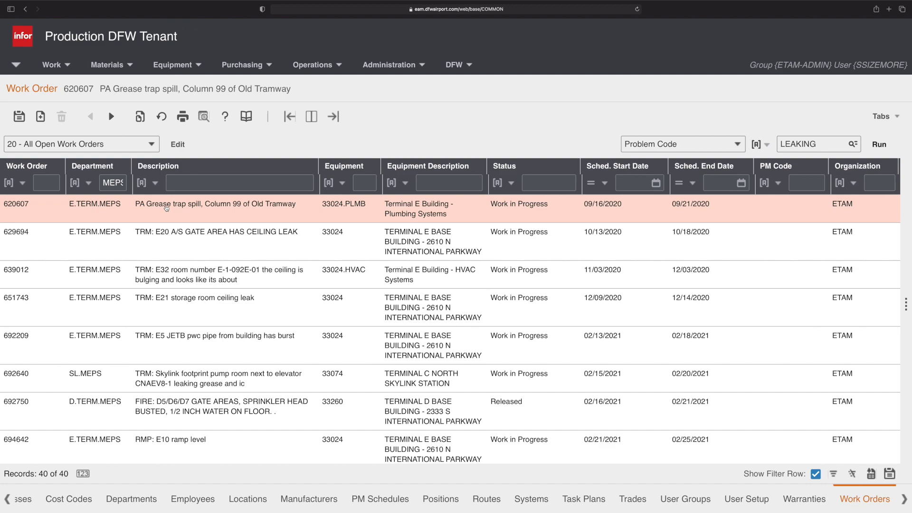
Open the B46A140 USO Space ceiling leak work order at the end of the list and view its booked labor.
{"action": "scroll", "coordinate": [104, 332], "scroll_direction": "down", "scroll_amount": 10}
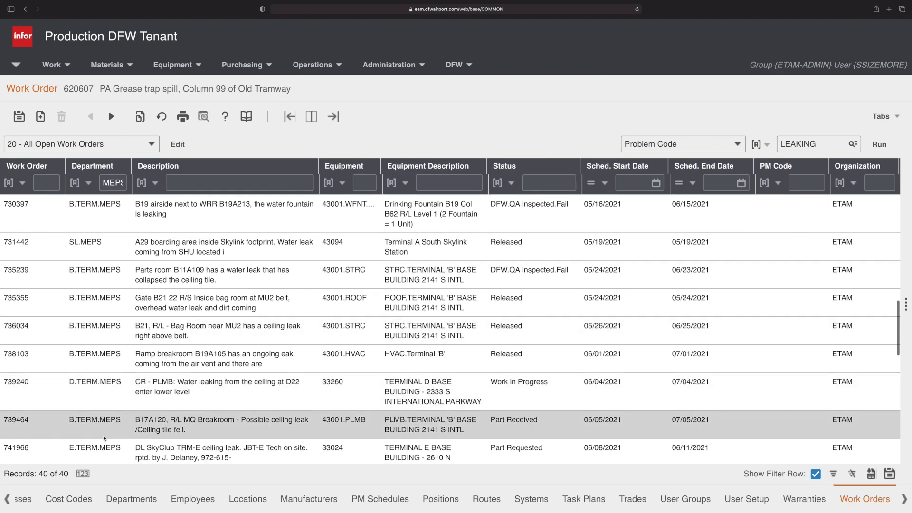
{"action": "scroll", "coordinate": [124, 349], "scroll_direction": "down", "scroll_amount": 10}
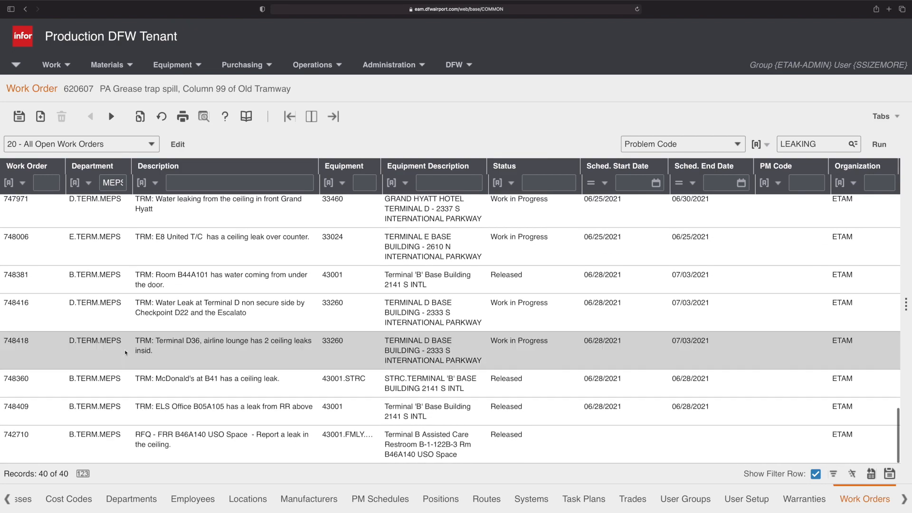
{"action": "left_click", "coordinate": [220, 444]}
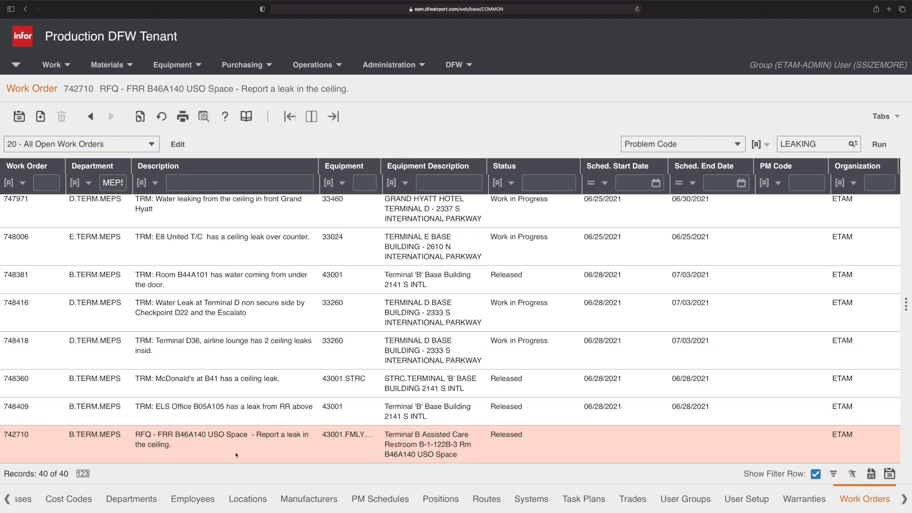
{"action": "double_click", "coordinate": [205, 443]}
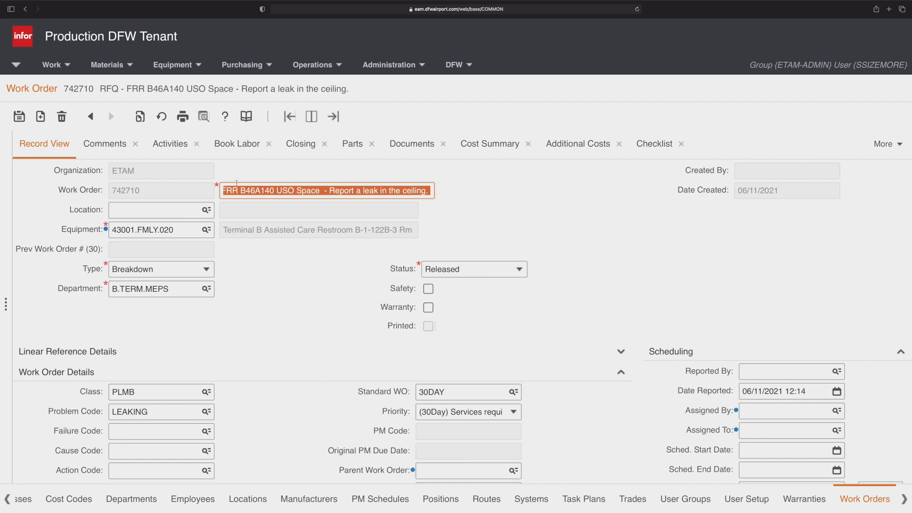
{"action": "left_click", "coordinate": [236, 145]}
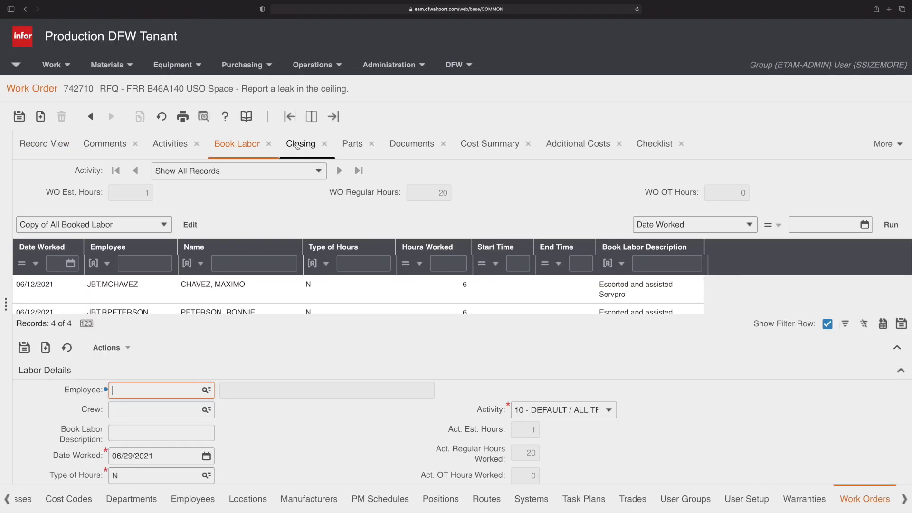
Check the USO Space ceiling leak work order's closing details and record view, and return to the work order list.
{"action": "left_click", "coordinate": [299, 144]}
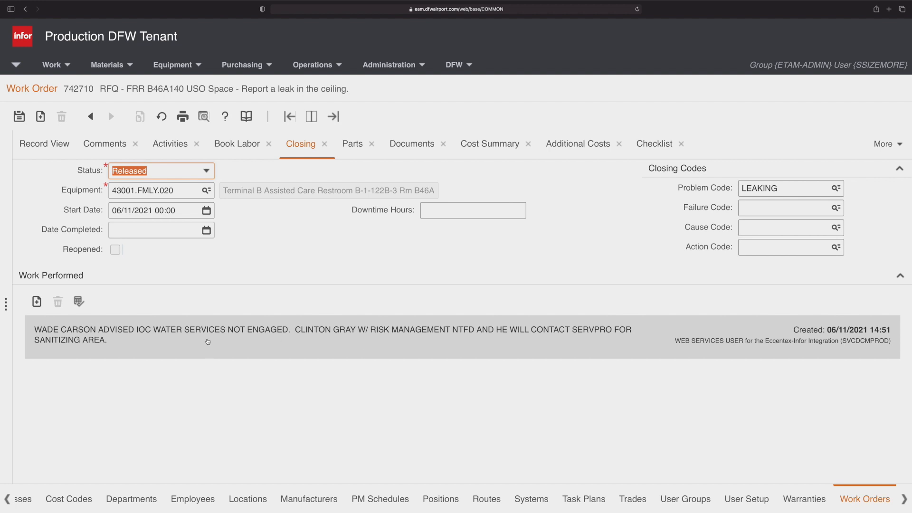
{"action": "left_click", "coordinate": [105, 378]}
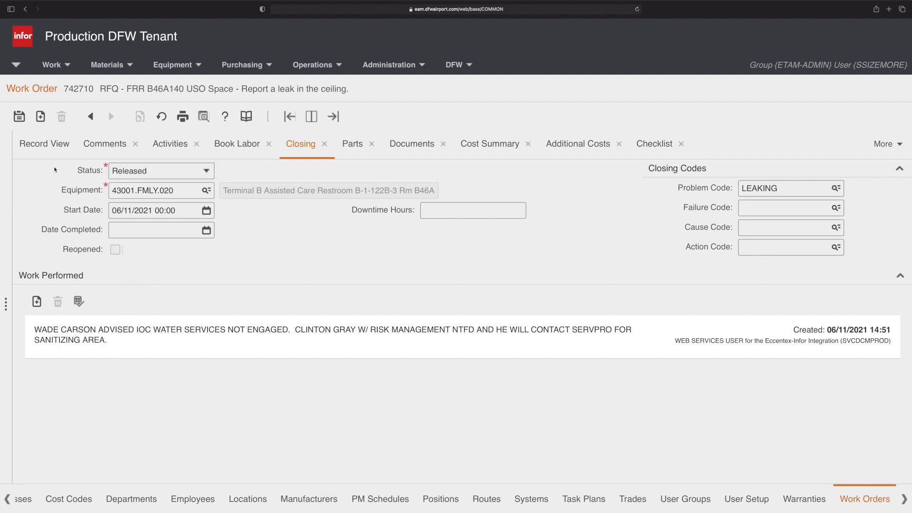
{"action": "left_click", "coordinate": [45, 144]}
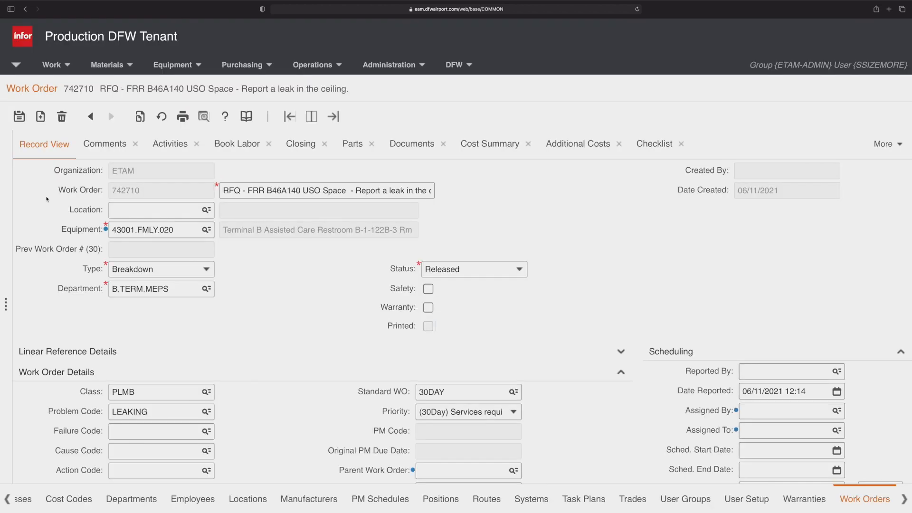
{"action": "left_click", "coordinate": [3, 217]}
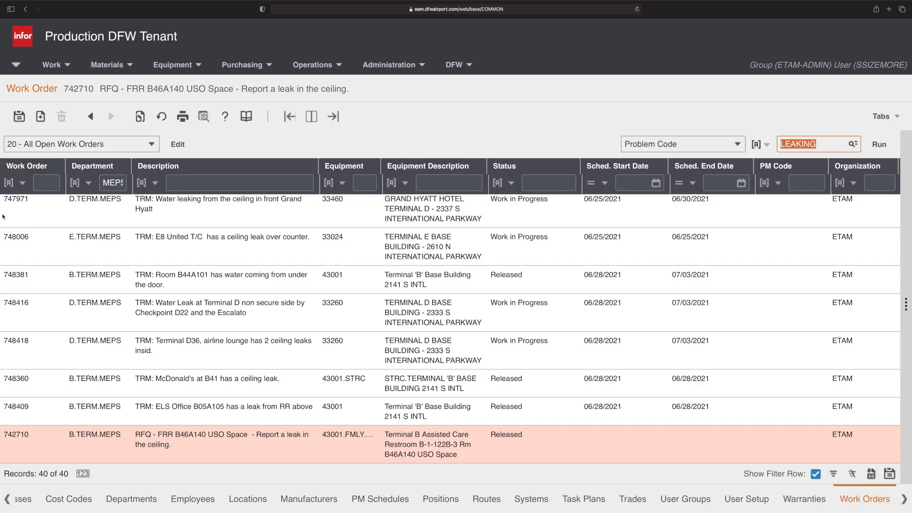
Open the Terminal D36 airline lounge ceiling leak work order, check its record view and closing details, and return to the list.
{"action": "left_click", "coordinate": [189, 352]}
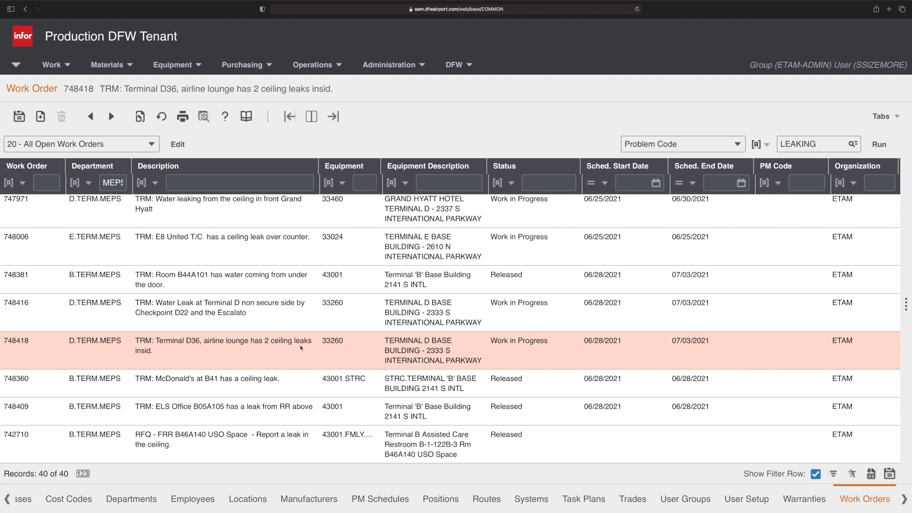
{"action": "left_click", "coordinate": [176, 352]}
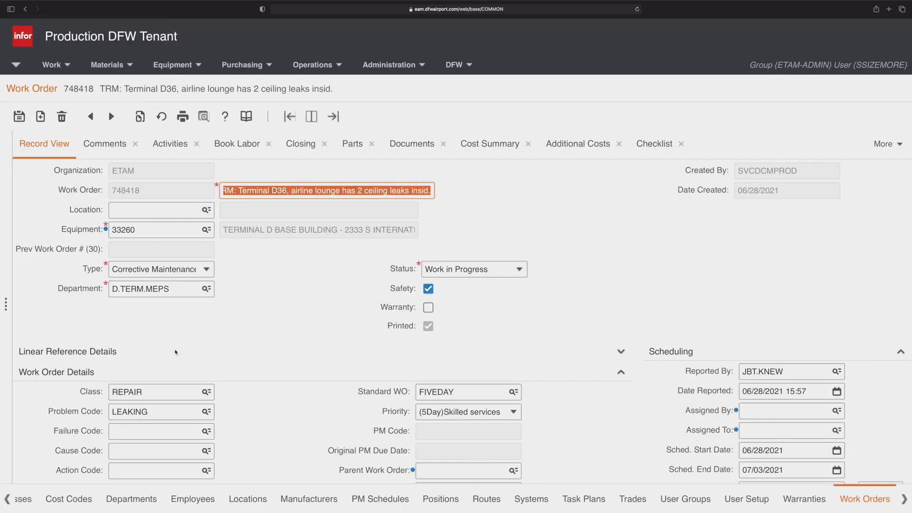
{"action": "left_click", "coordinate": [297, 147]}
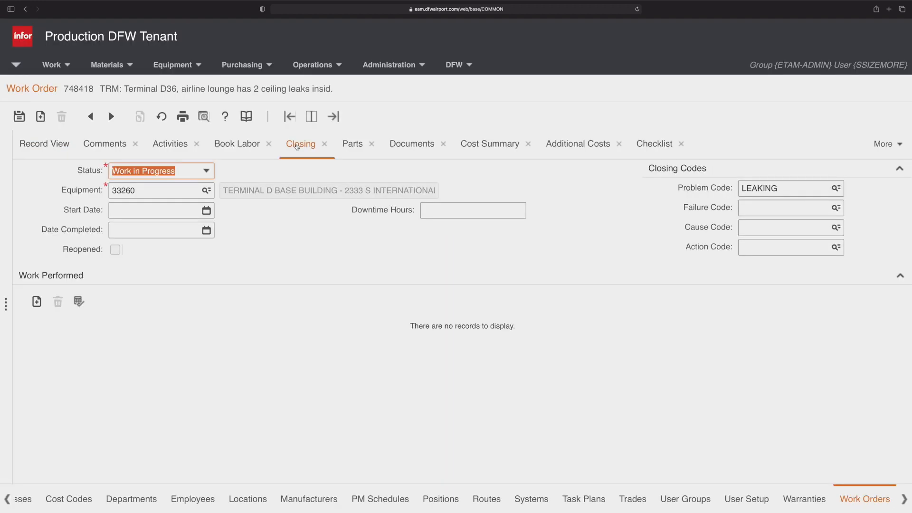
{"action": "left_click", "coordinate": [44, 144]}
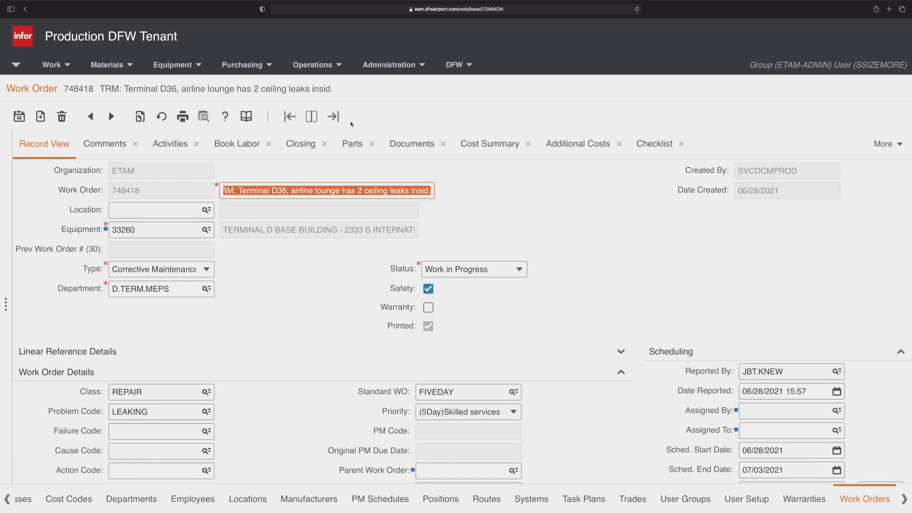
{"action": "left_click", "coordinate": [295, 144]}
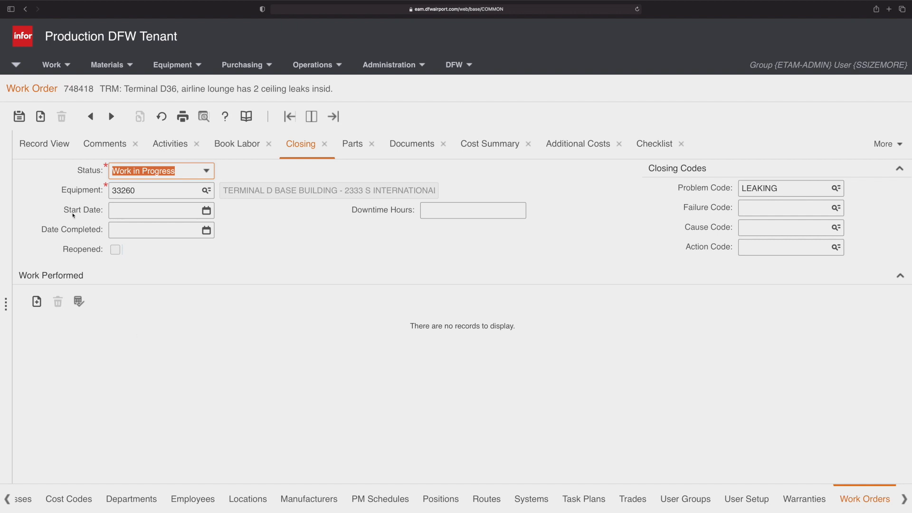
{"action": "left_click", "coordinate": [7, 198]}
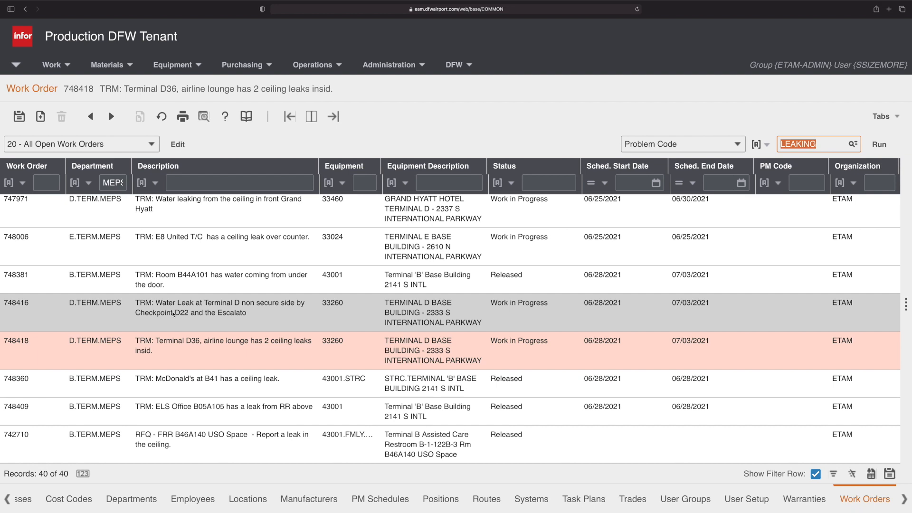
Select the Checkpoint D22 water leak work order, check its scheduled dates, and look through the earlier leaking work orders back to the first.
{"action": "left_click", "coordinate": [219, 309]}
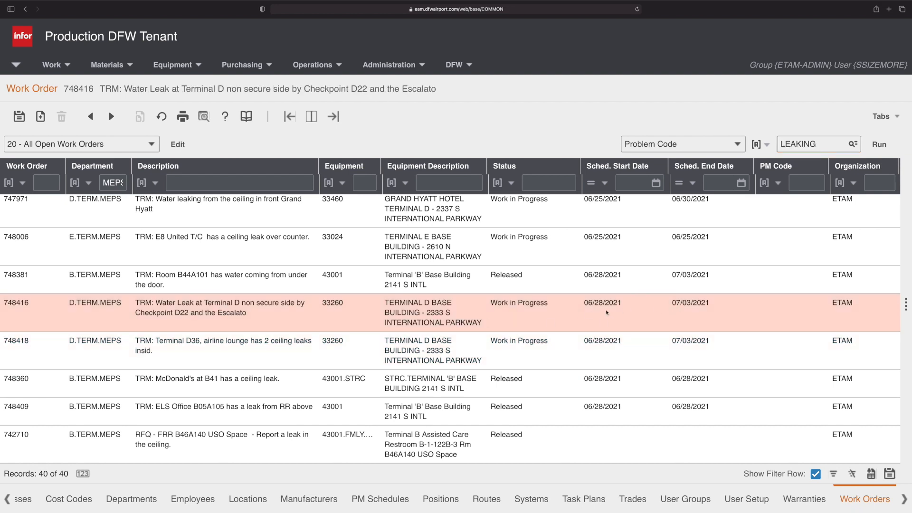
{"action": "scroll", "coordinate": [391, 317], "scroll_direction": "up", "scroll_amount": 4}
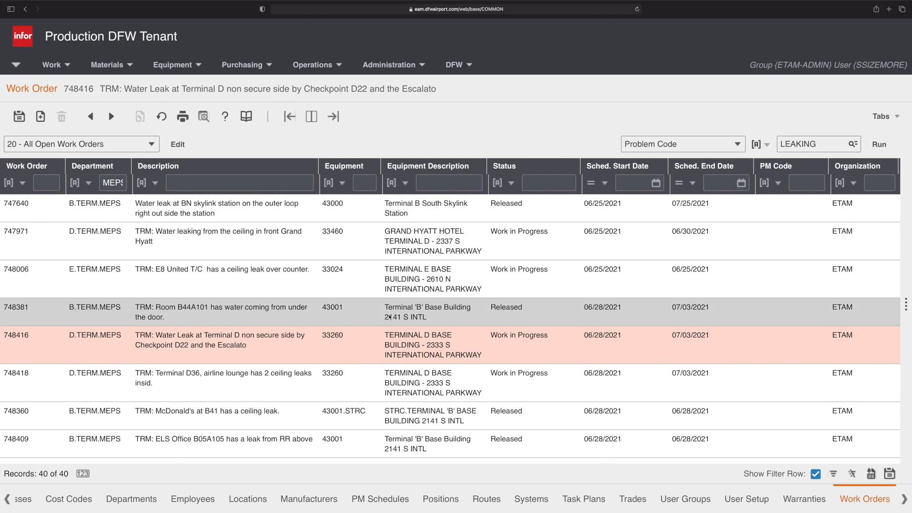
{"action": "scroll", "coordinate": [390, 317], "scroll_direction": "up", "scroll_amount": 15}
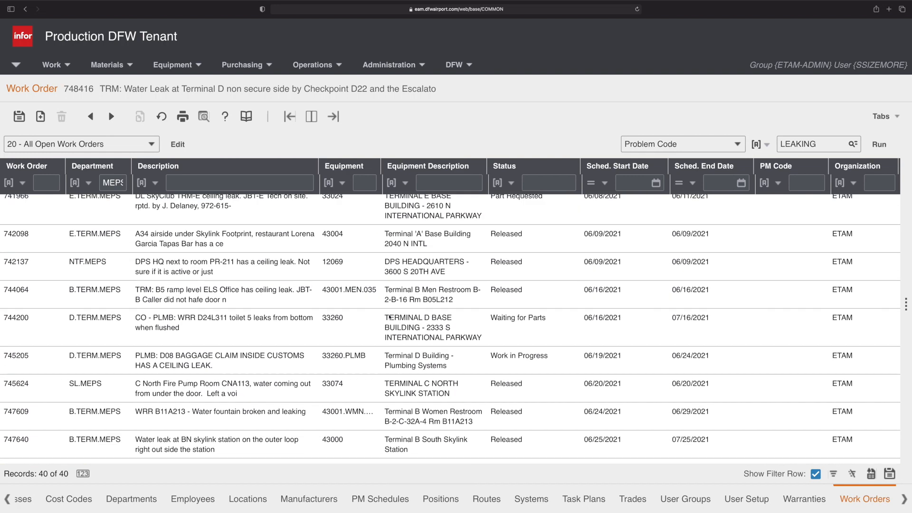
{"action": "scroll", "coordinate": [390, 317], "scroll_direction": "up", "scroll_amount": 9}
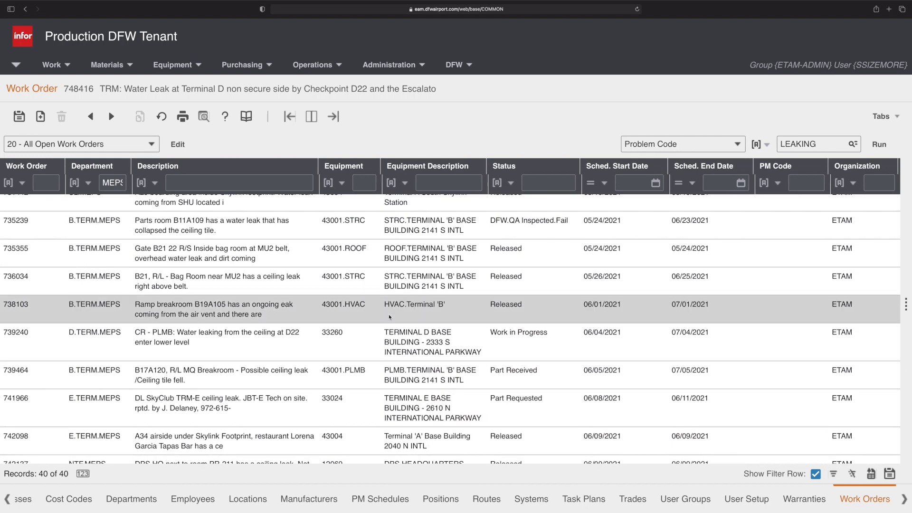
{"action": "scroll", "coordinate": [389, 317], "scroll_direction": "up", "scroll_amount": 12}
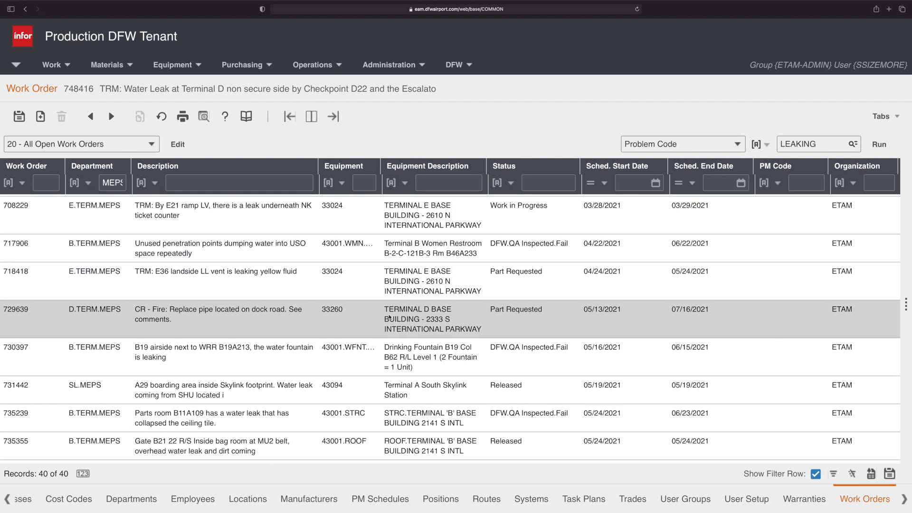
{"action": "scroll", "coordinate": [389, 317], "scroll_direction": "up", "scroll_amount": 8}
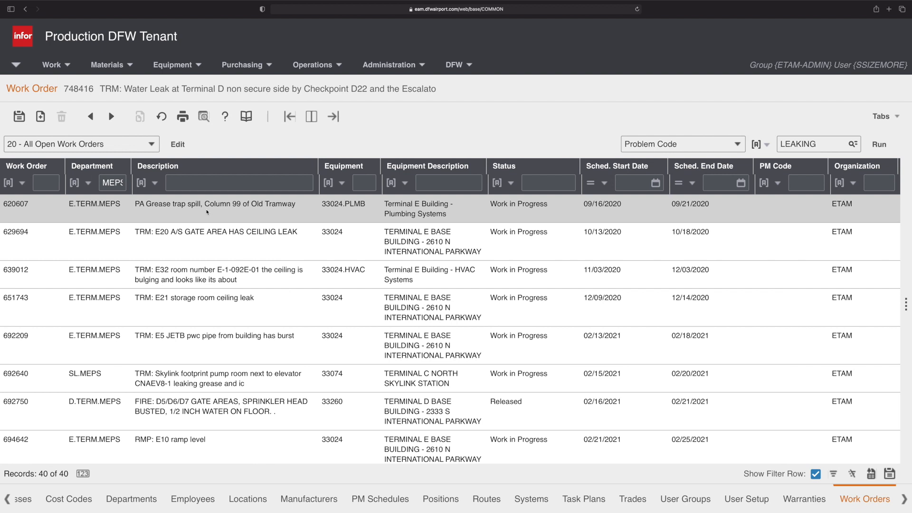
Read the work performed comments of the E21 storage room and E20 gate area ceiling leak work orders, returning to the list after each.
{"action": "left_click", "coordinate": [200, 244]}
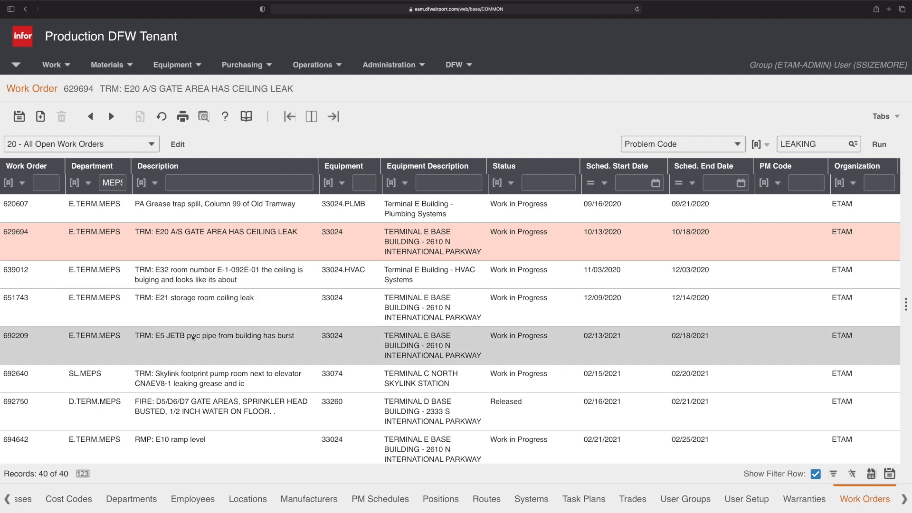
{"action": "left_click", "coordinate": [193, 306]}
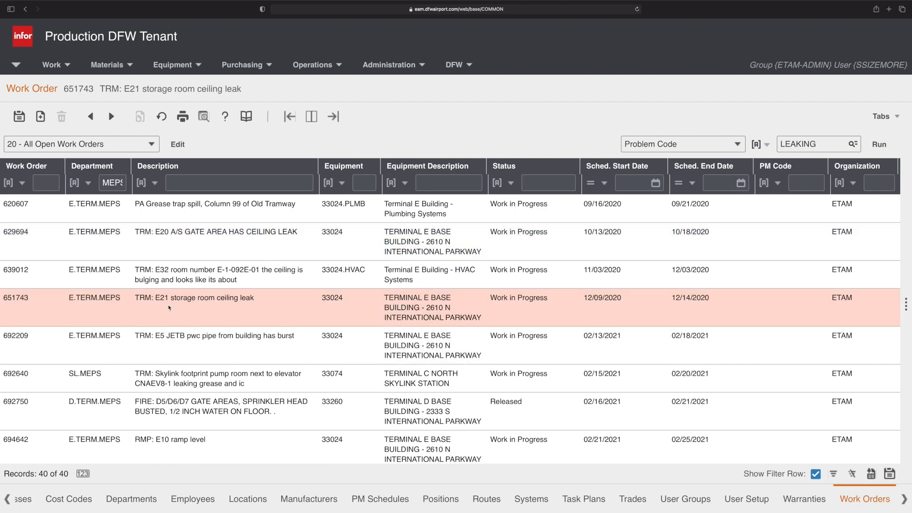
{"action": "double_click", "coordinate": [169, 308]}
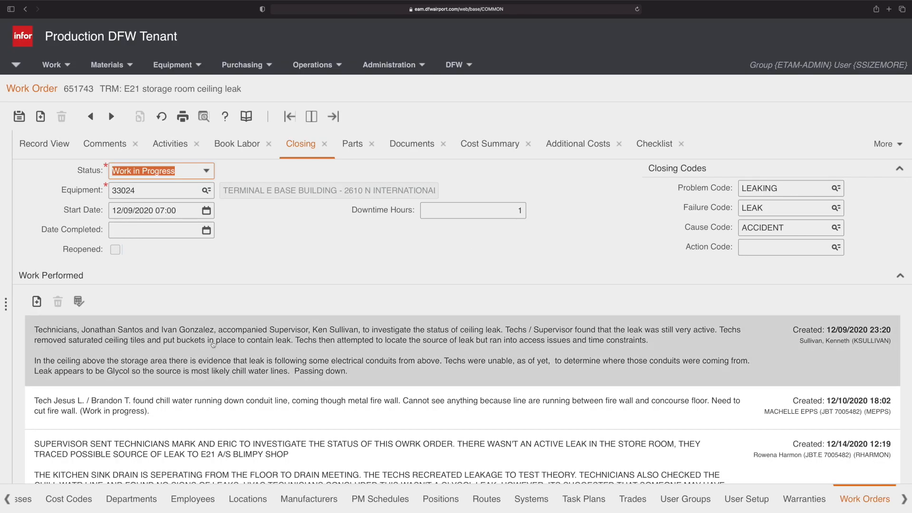
{"action": "scroll", "coordinate": [259, 368], "scroll_direction": "down", "scroll_amount": 1}
{"action": "scroll", "coordinate": [259, 368], "scroll_direction": "up", "scroll_amount": 1}
{"action": "left_click", "coordinate": [5, 225]}
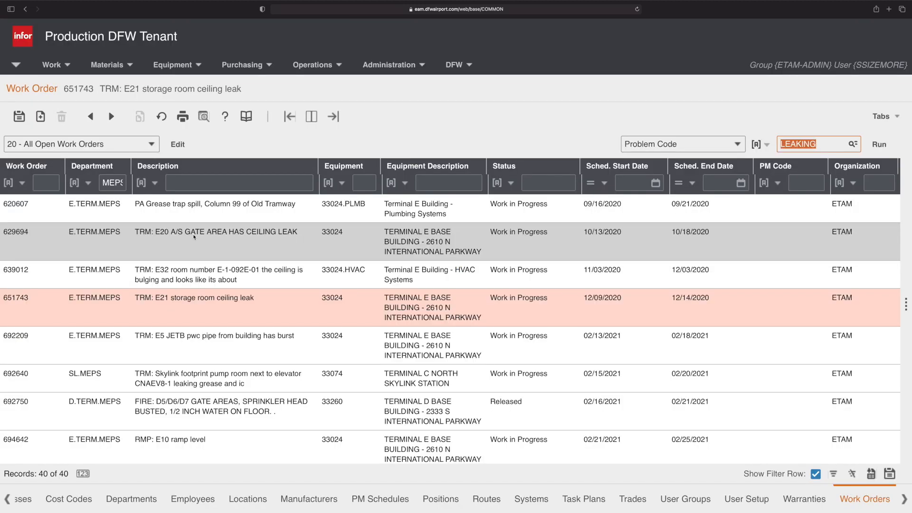
{"action": "left_click", "coordinate": [194, 237]}
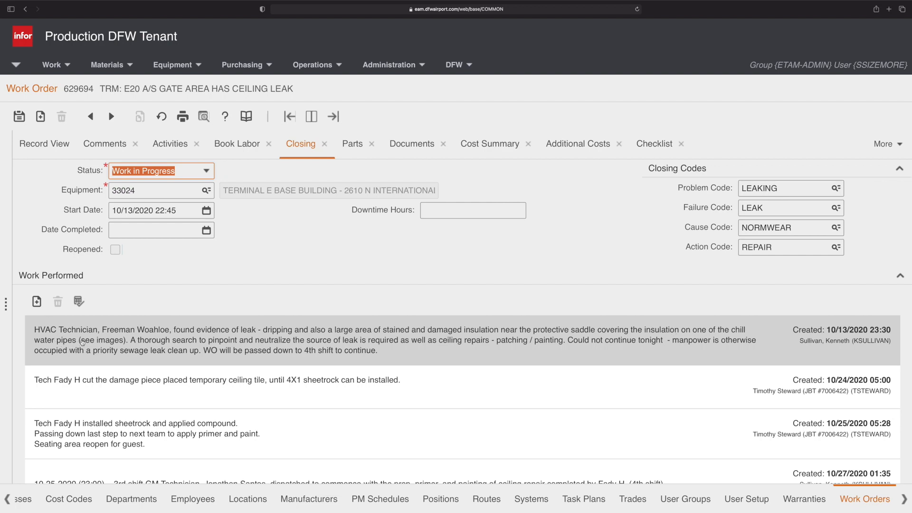
{"action": "left_click", "coordinate": [5, 304]}
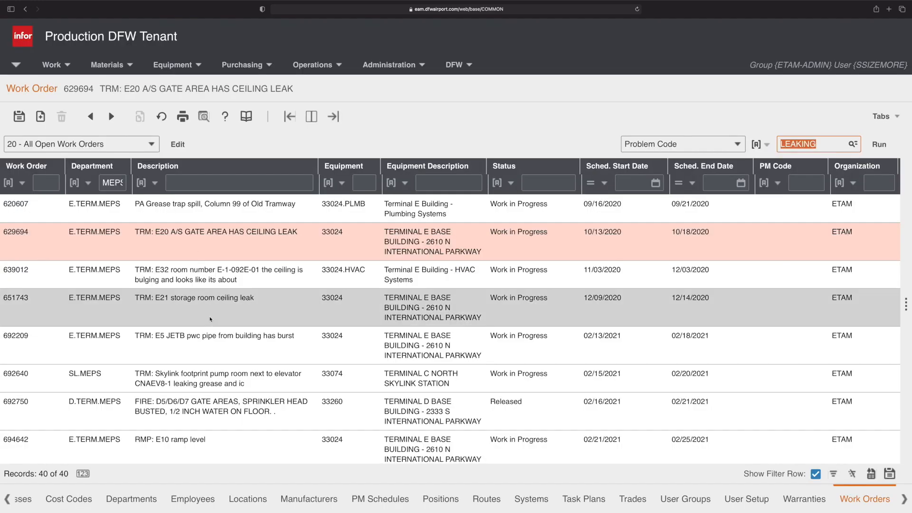
Go through the list's E5 JETB burst pipe, Skylink pump room leak and D5/D6/D7 busted sprinkler head work orders.
{"action": "left_click", "coordinate": [197, 347]}
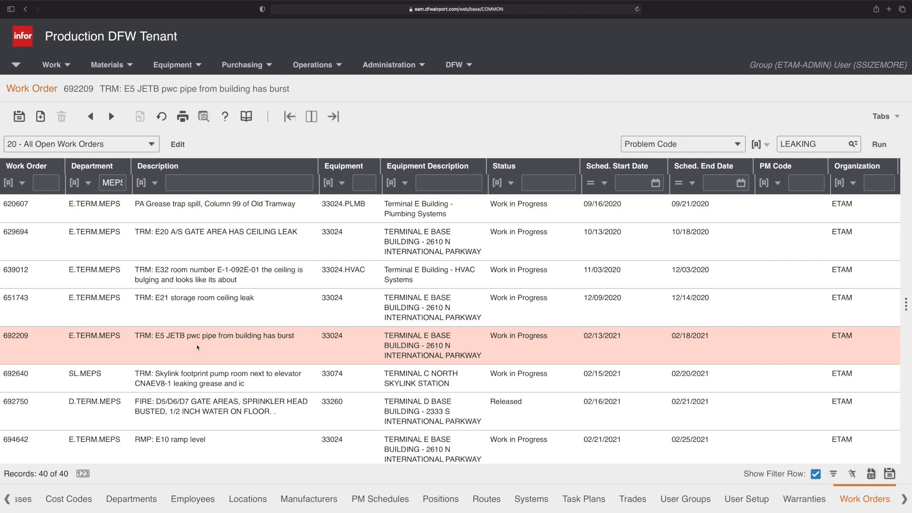
{"action": "scroll", "coordinate": [197, 347], "scroll_direction": "down", "scroll_amount": 3}
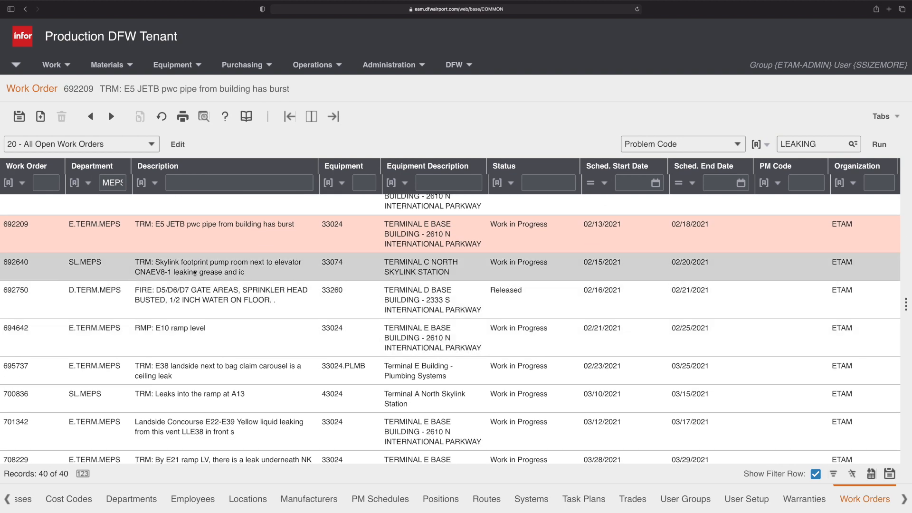
{"action": "left_click", "coordinate": [218, 266]}
{"action": "scroll", "coordinate": [236, 313], "scroll_direction": "down", "scroll_amount": 1}
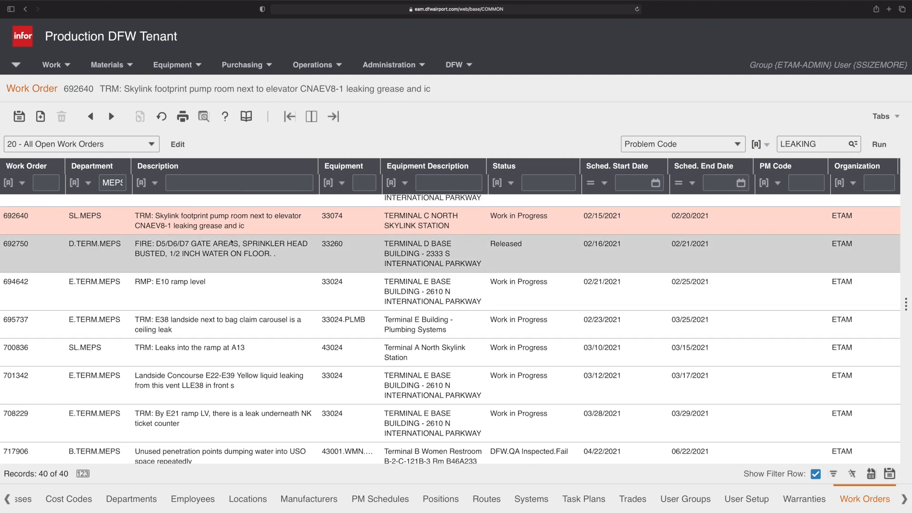
{"action": "left_click", "coordinate": [228, 247]}
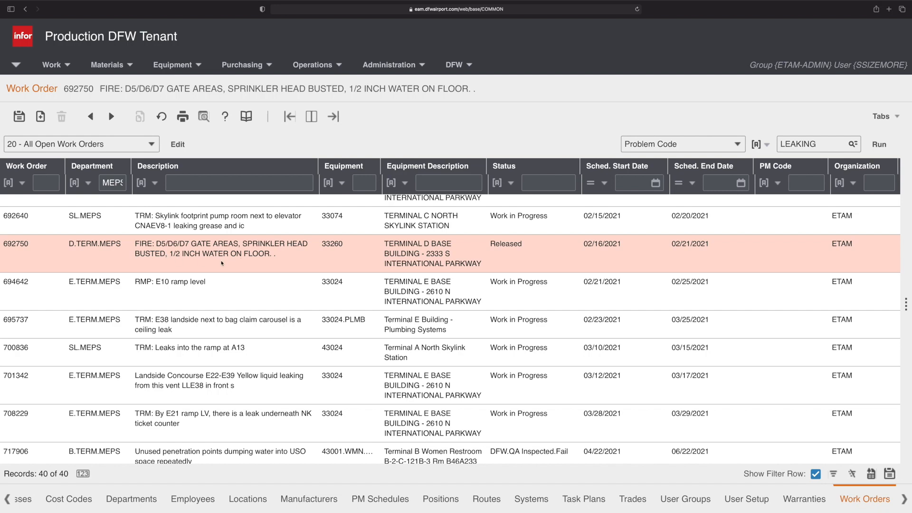
{"action": "scroll", "coordinate": [234, 265], "scroll_direction": "down", "scroll_amount": 1}
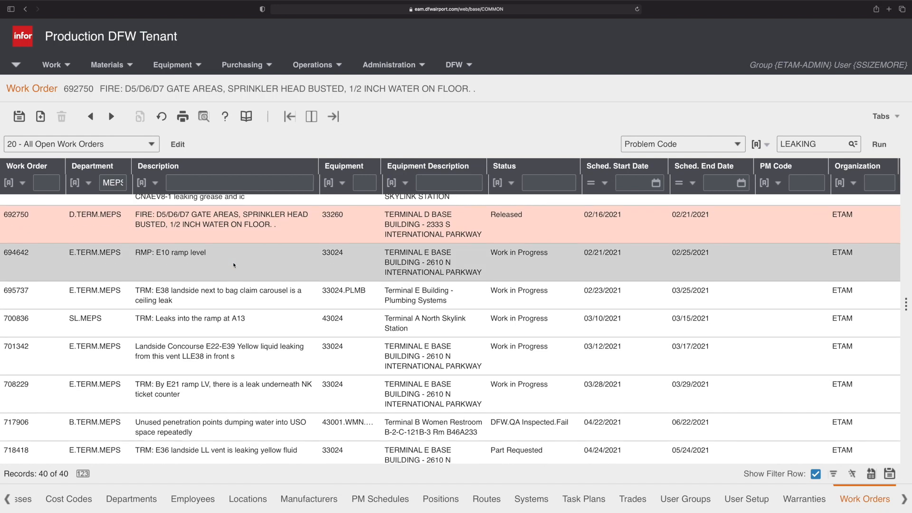
Open the E10 ramp level work order, check its closing details and comments, and return to the list.
{"action": "left_click", "coordinate": [197, 263]}
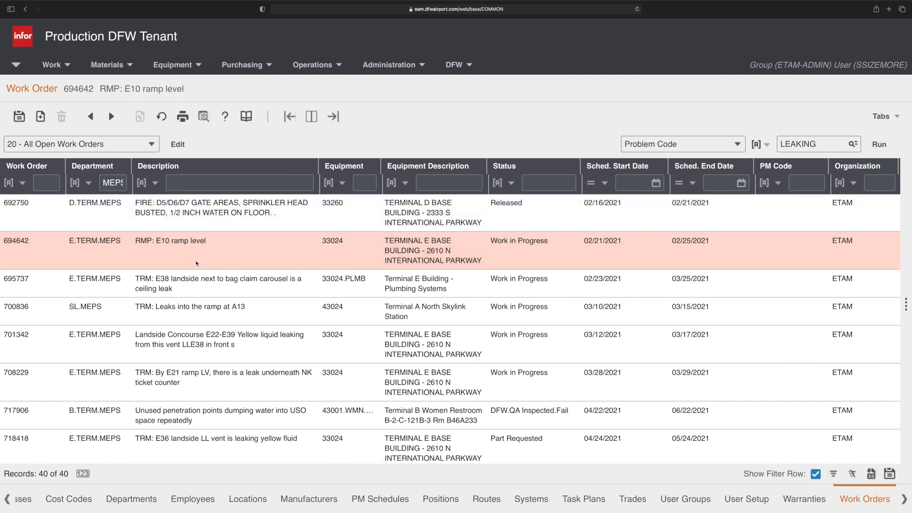
{"action": "double_click", "coordinate": [180, 257]}
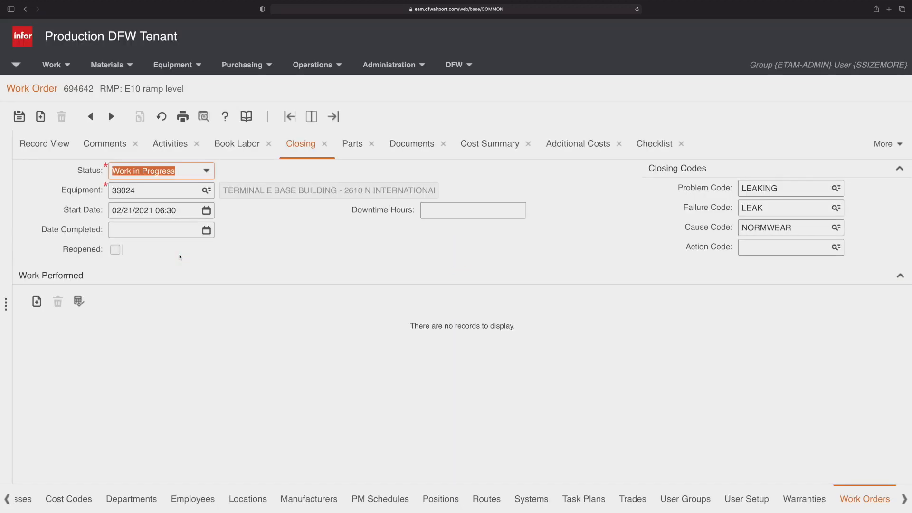
{"action": "left_click", "coordinate": [106, 147]}
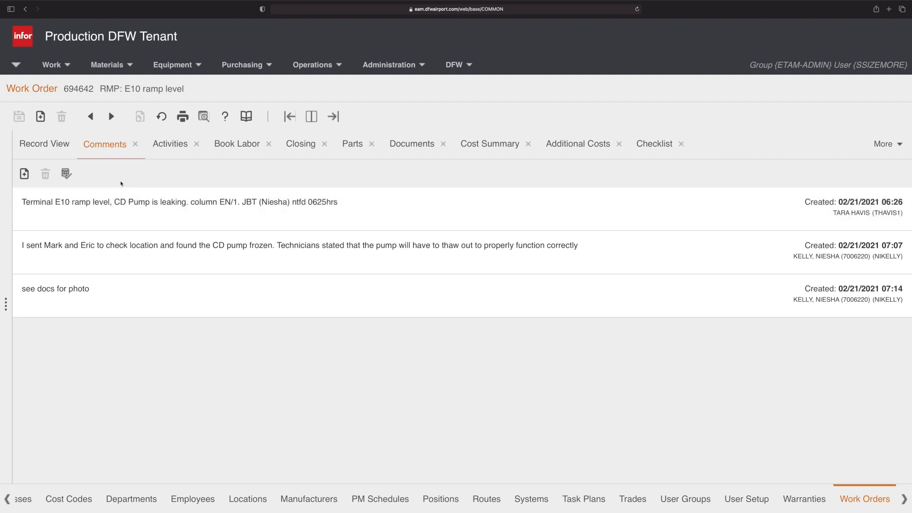
{"action": "left_click", "coordinate": [5, 193]}
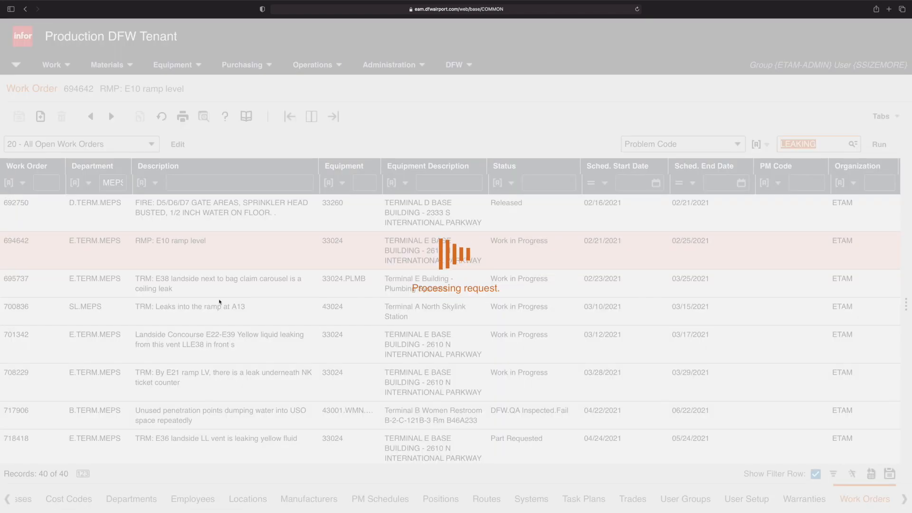
Go through the leaking work orders after E10 ramp level and select the parts room B11A109 water leak one.
{"action": "scroll", "coordinate": [220, 300], "scroll_direction": "down", "scroll_amount": 3}
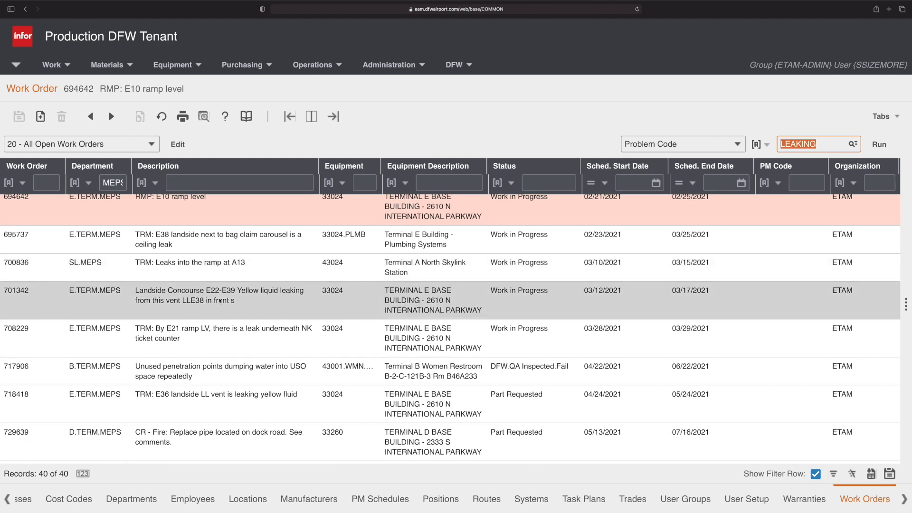
{"action": "scroll", "coordinate": [220, 301], "scroll_direction": "down", "scroll_amount": 2}
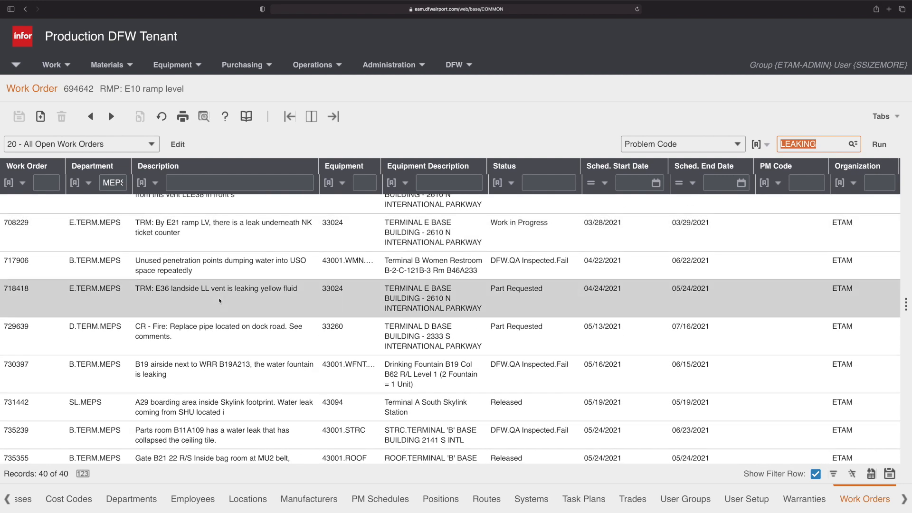
{"action": "scroll", "coordinate": [220, 301], "scroll_direction": "down", "scroll_amount": 1}
{"action": "scroll", "coordinate": [220, 301], "scroll_direction": "down", "scroll_amount": 5}
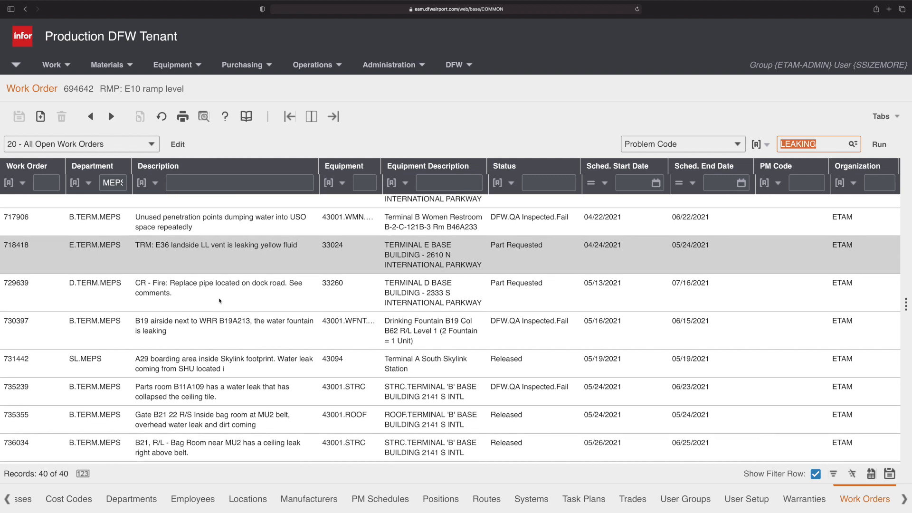
{"action": "scroll", "coordinate": [220, 300], "scroll_direction": "down", "scroll_amount": 6}
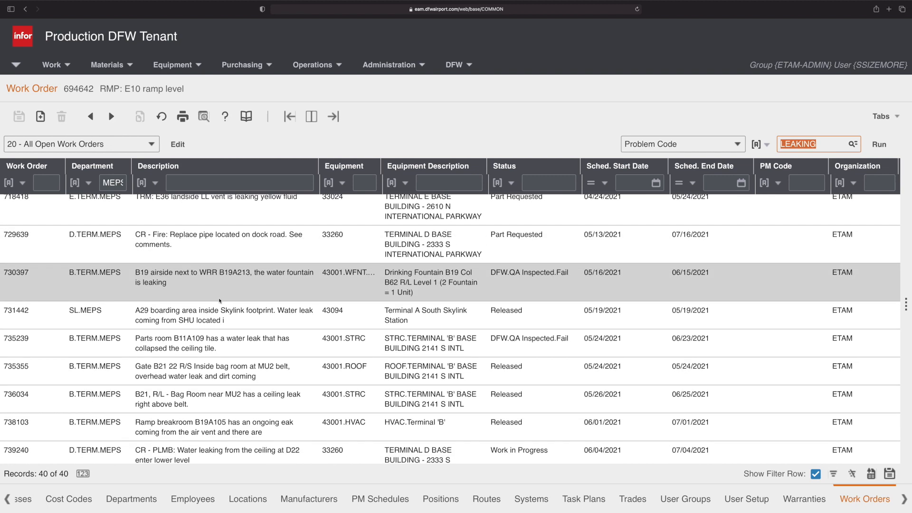
{"action": "scroll", "coordinate": [220, 300], "scroll_direction": "down", "scroll_amount": 1}
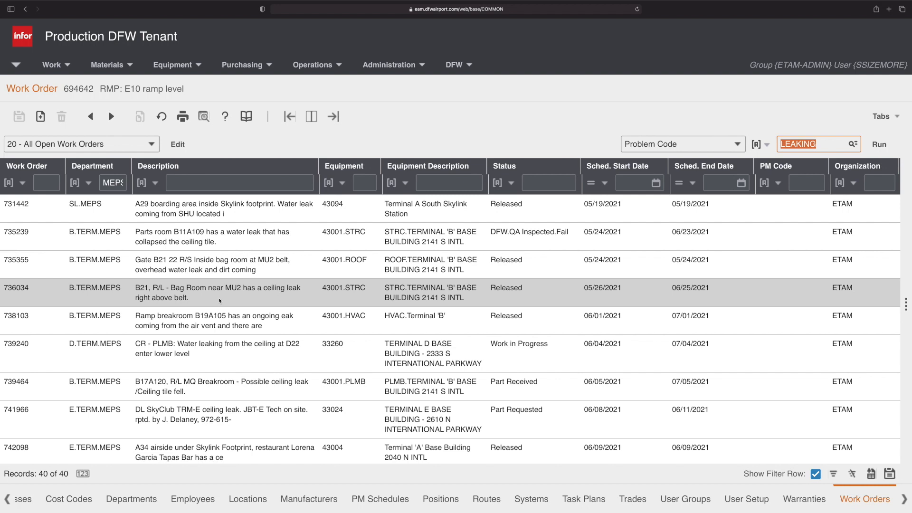
{"action": "left_click", "coordinate": [233, 242]}
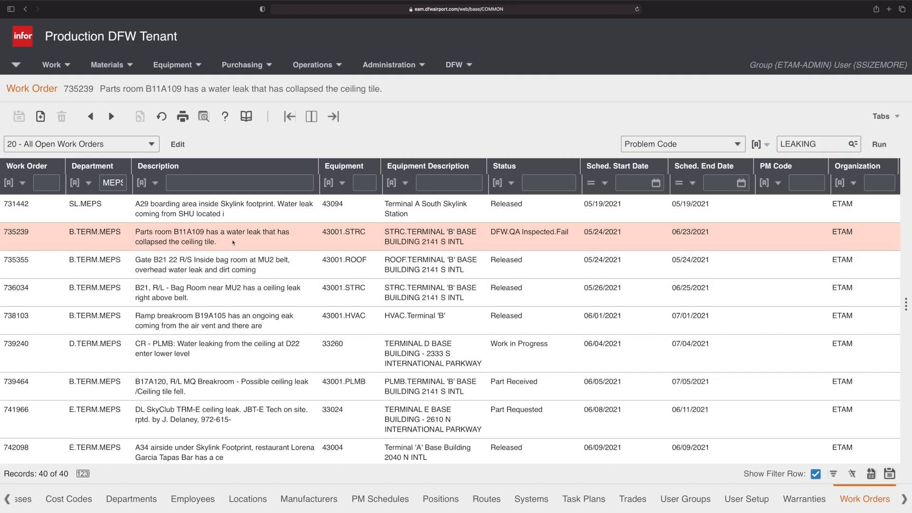
Open the B21 bag room near MU2 ceiling leak work order, read its comments, and return to the list.
{"action": "scroll", "coordinate": [249, 264], "scroll_direction": "down", "scroll_amount": 5}
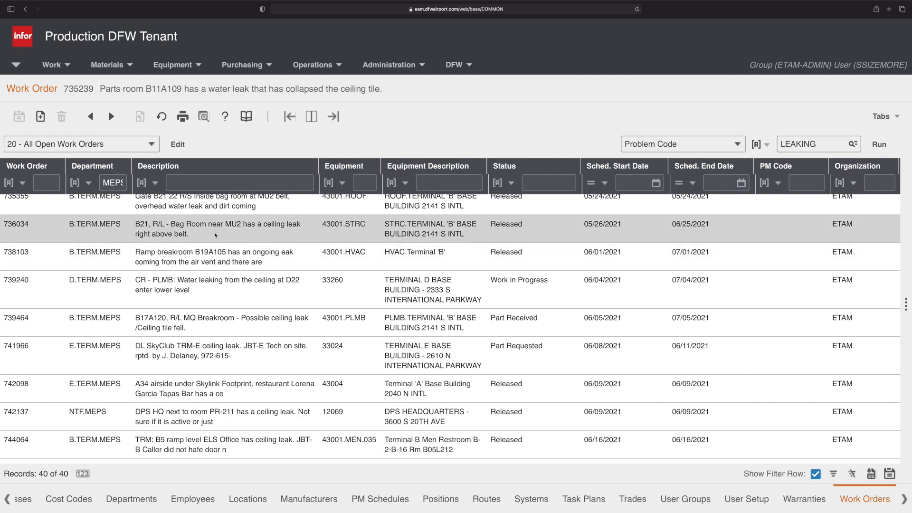
{"action": "double_click", "coordinate": [216, 236]}
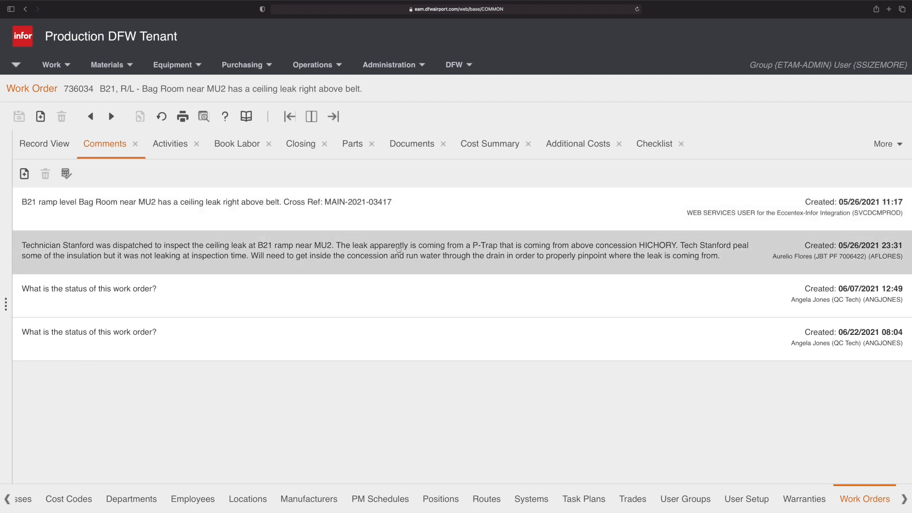
{"action": "left_click", "coordinate": [5, 199]}
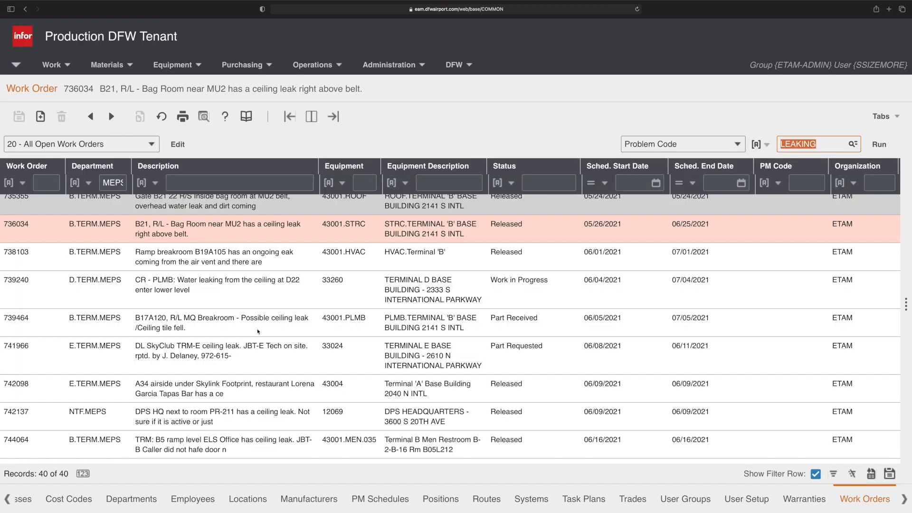
Open the ELS Office B05A105 leak work order near the list's end and review its comments, closing details and description.
{"action": "scroll", "coordinate": [258, 332], "scroll_direction": "down", "scroll_amount": 1}
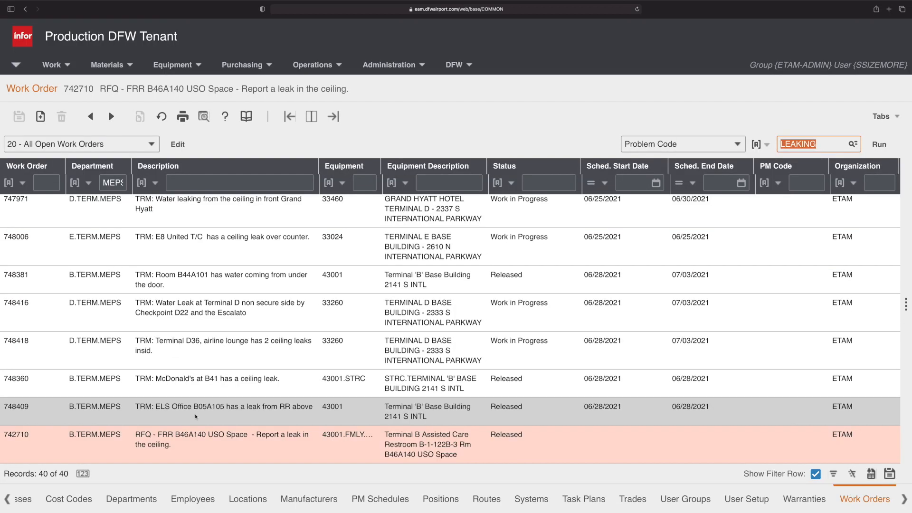
{"action": "left_click", "coordinate": [195, 416]}
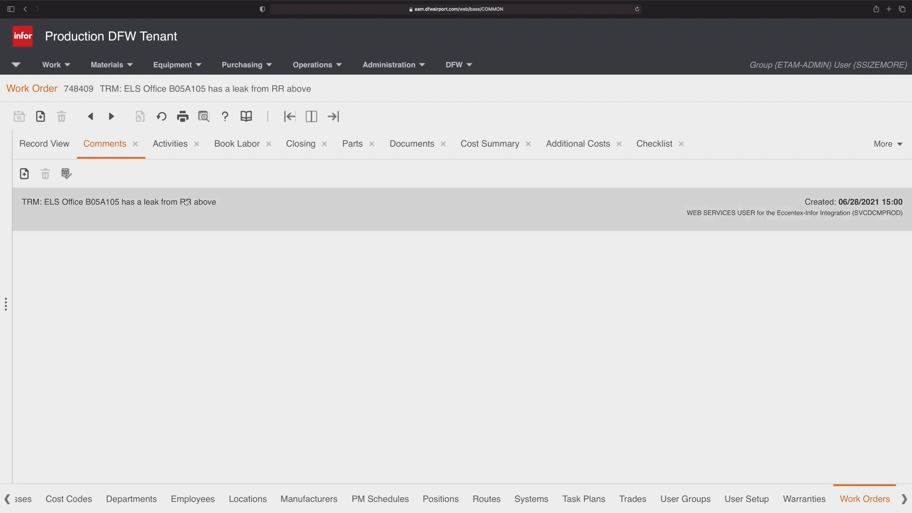
{"action": "left_click", "coordinate": [300, 143]}
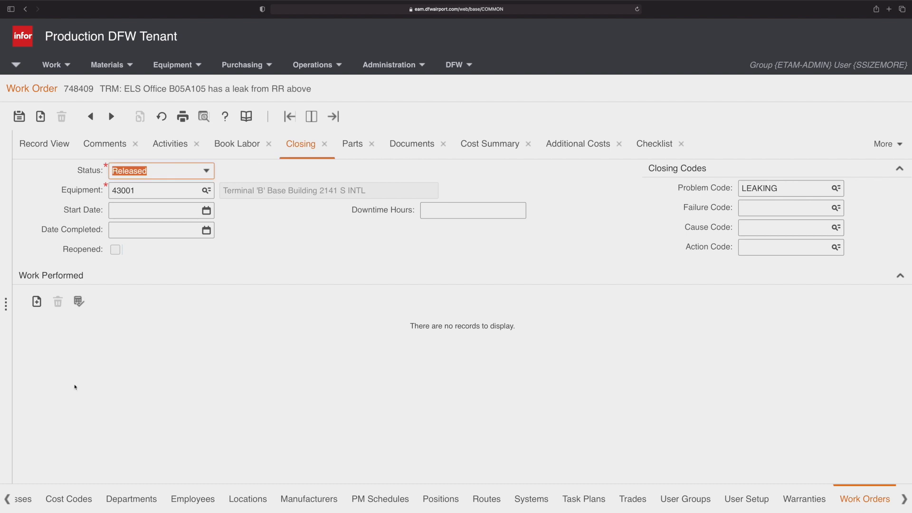
{"action": "left_click", "coordinate": [283, 89]}
{"action": "left_click_drag", "start_coordinate": [320, 91], "coordinate": [235, 89]}
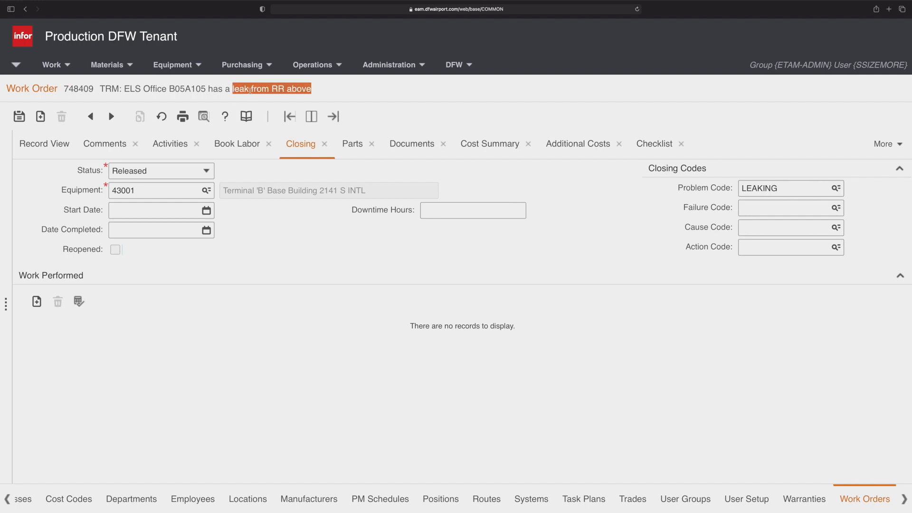
Set the ELS Office work order's department to ROOF in its record details.
{"action": "left_click", "coordinate": [32, 146]}
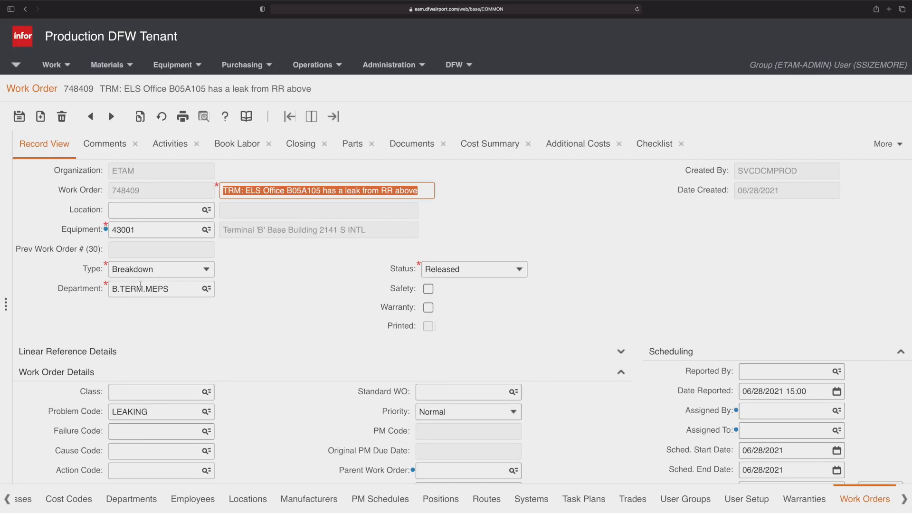
{"action": "left_click", "coordinate": [153, 289]}
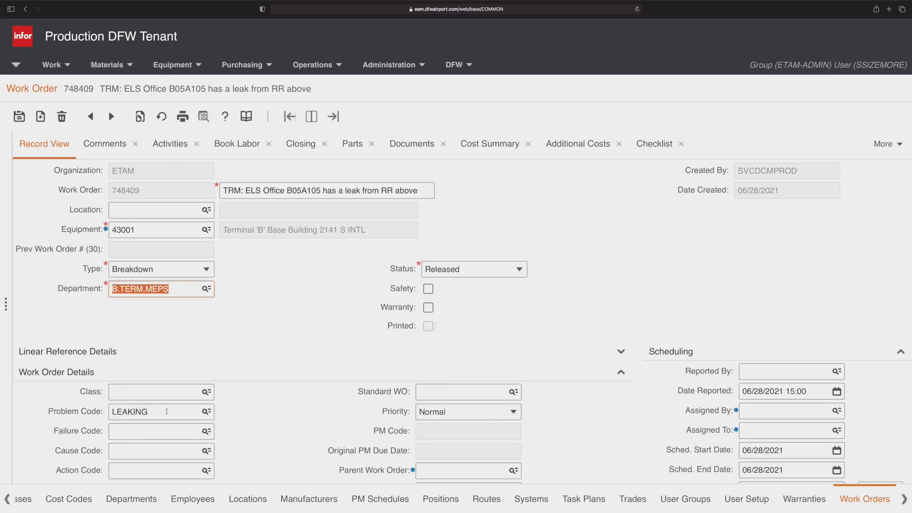
{"action": "type", "text": "ROOF"}
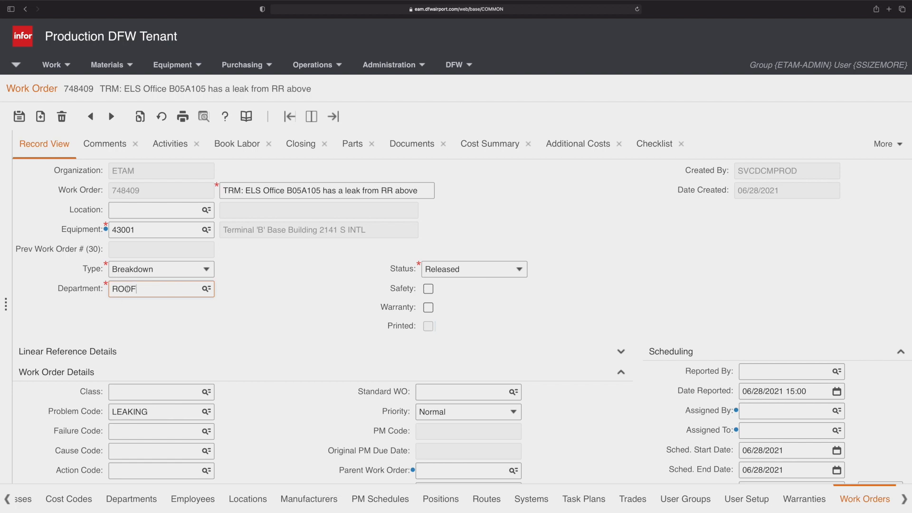
{"action": "left_click", "coordinate": [19, 117]}
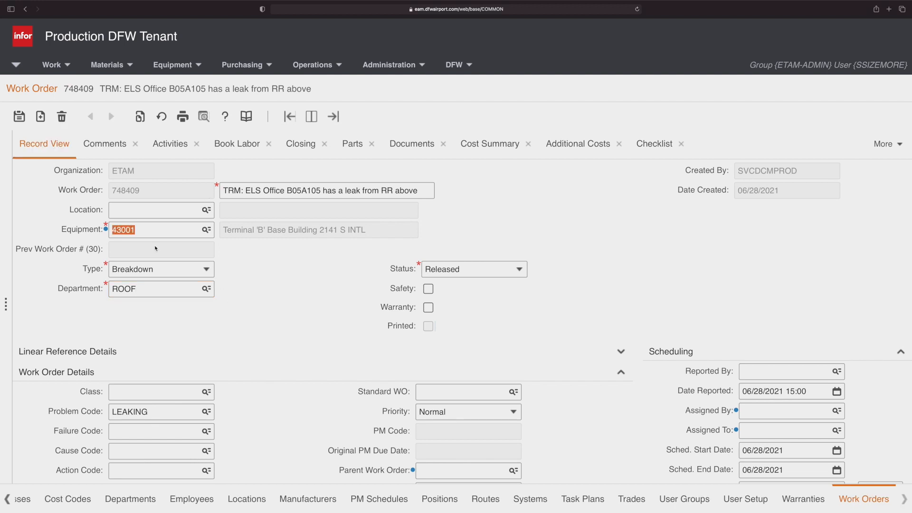
Look up equipment 43001.ROOF, assign it to the ELS Office work order, and reset the record to discard the edits.
{"action": "left_click", "coordinate": [150, 230]}
{"action": "left_click", "coordinate": [207, 231]}
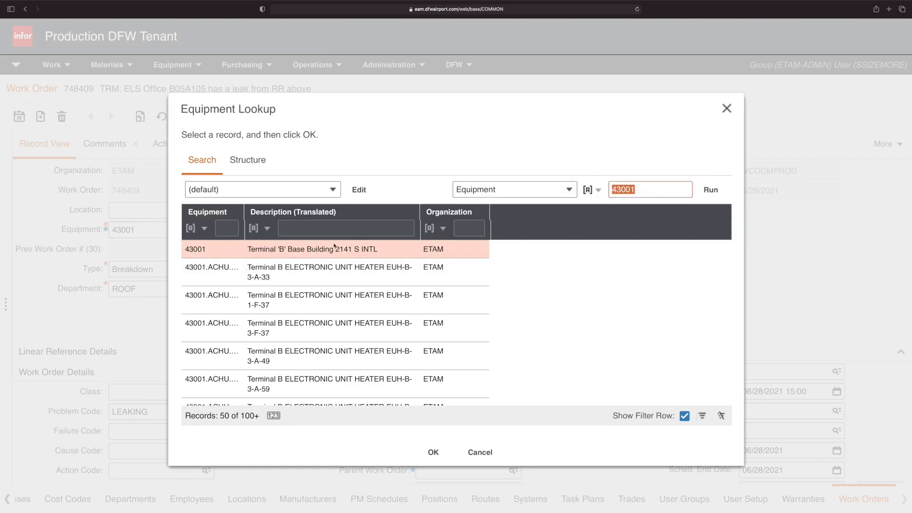
{"action": "left_click", "coordinate": [653, 190]}
{"action": "type", "text": ".ROOF"}
{"action": "key", "text": "Return"}
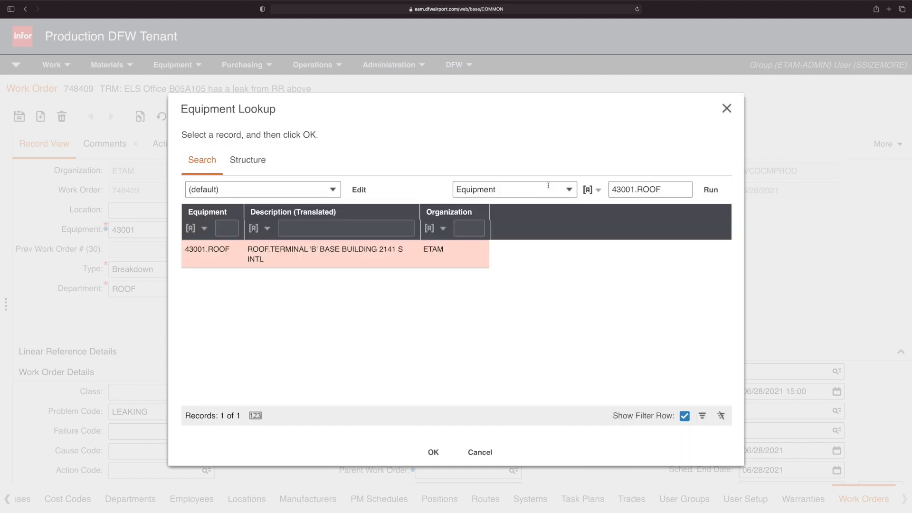
{"action": "double_click", "coordinate": [267, 254]}
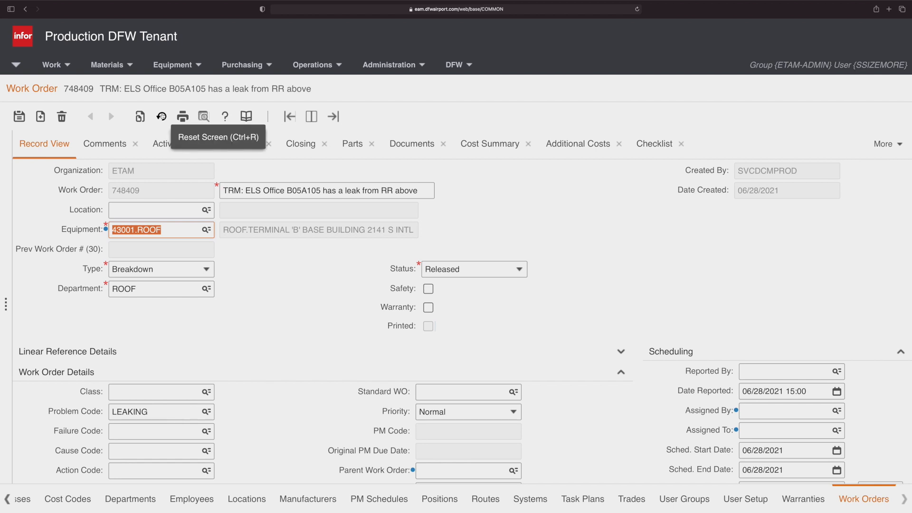
{"action": "left_click", "coordinate": [162, 117]}
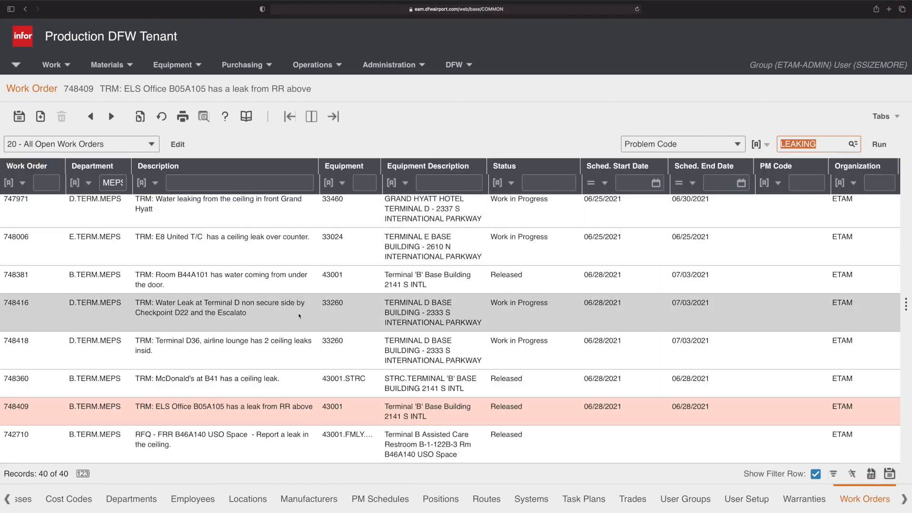
Clear the list's problem code value and filter the problem code lookup by descriptions containing "leak".
{"action": "scroll", "coordinate": [299, 315], "scroll_direction": "up", "scroll_amount": 10}
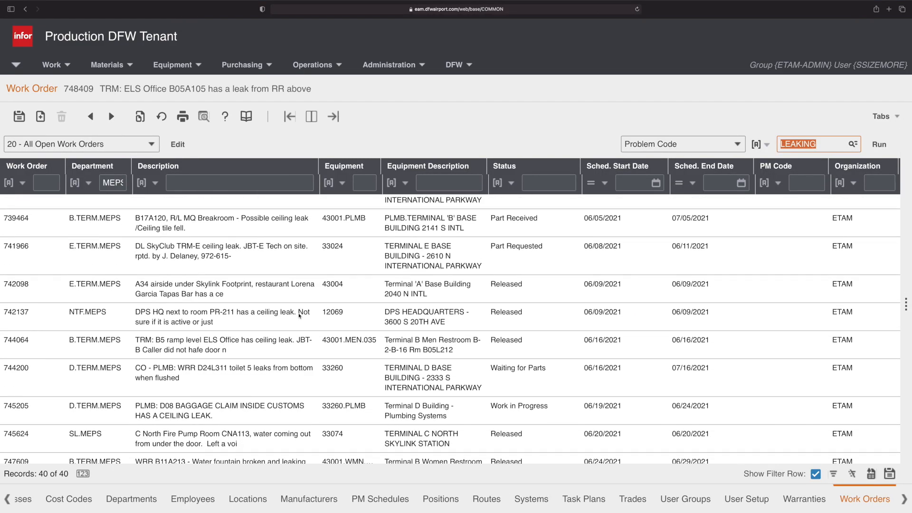
{"action": "scroll", "coordinate": [299, 316], "scroll_direction": "down", "scroll_amount": 3}
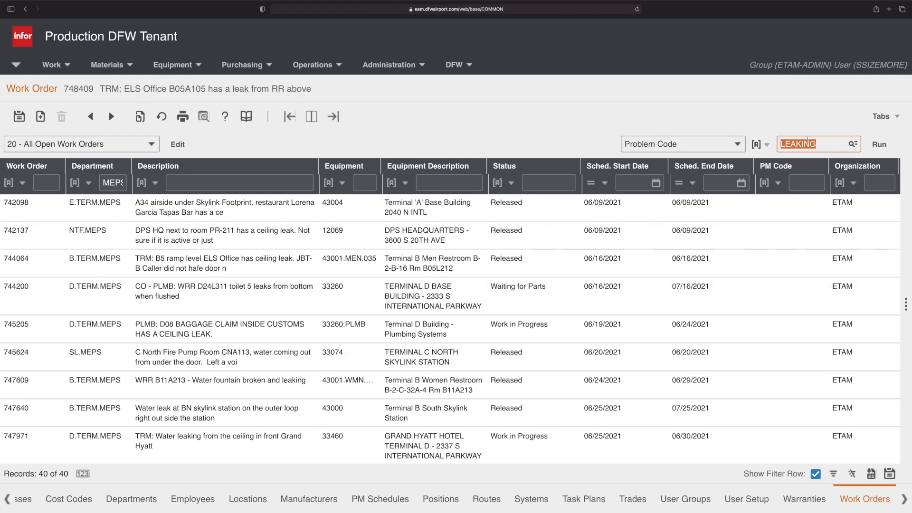
{"action": "key", "text": "BackSpace"}
{"action": "left_click", "coordinate": [854, 145]}
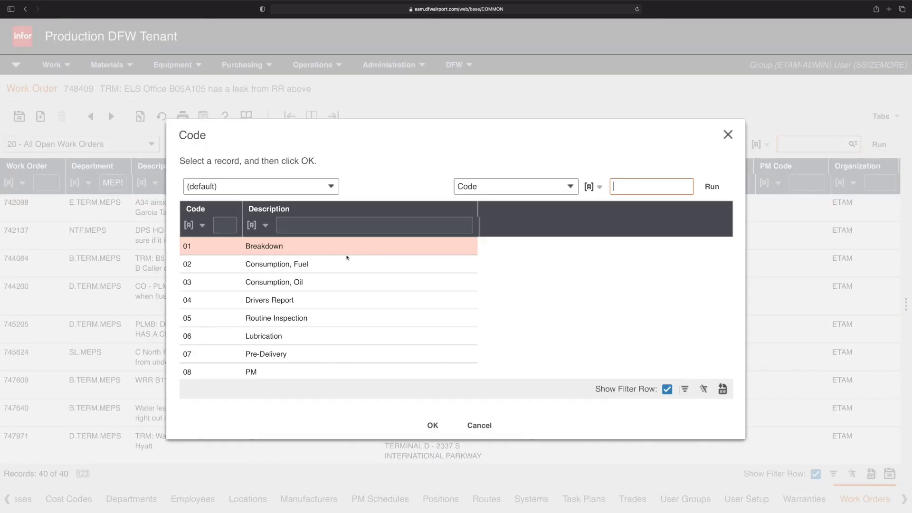
{"action": "left_click", "coordinate": [305, 226]}
{"action": "type", "text": "leak"}
{"action": "key", "text": "Return"}
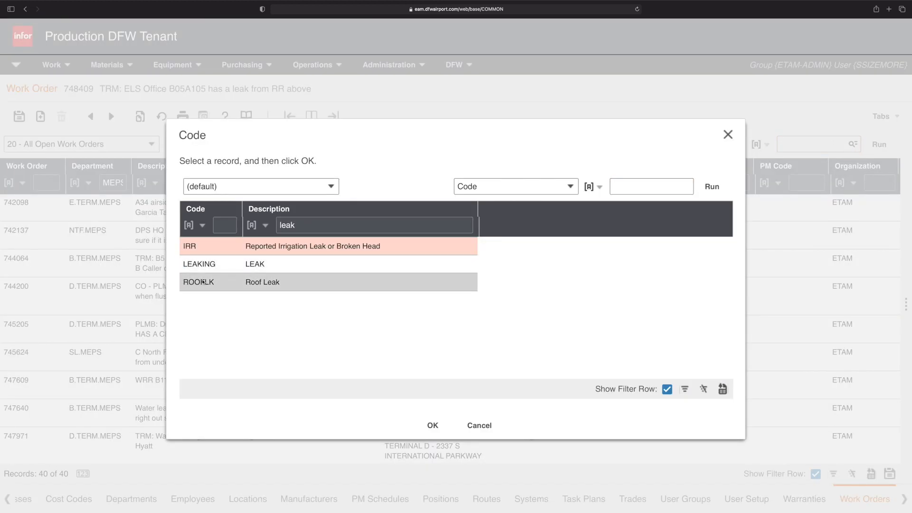